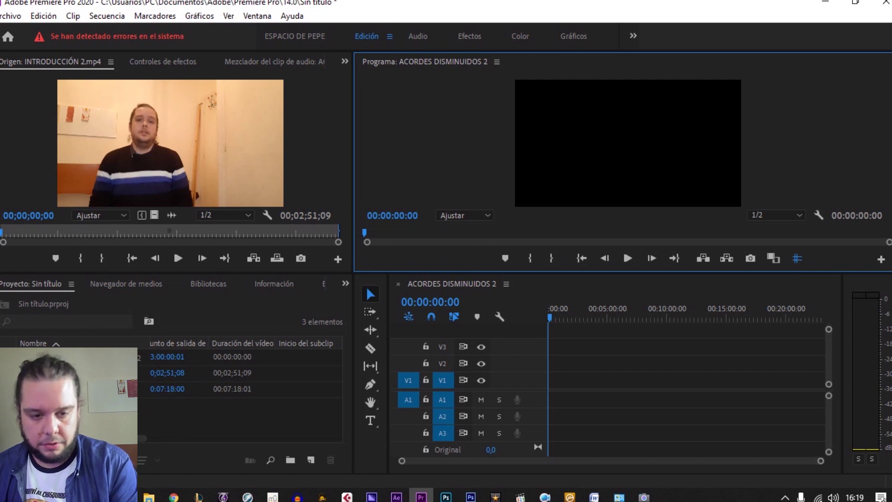
- Switch the Project panel to Icon View so the sequence and PARTITURA.mp4 appear as thumbnails
key(shift+1)
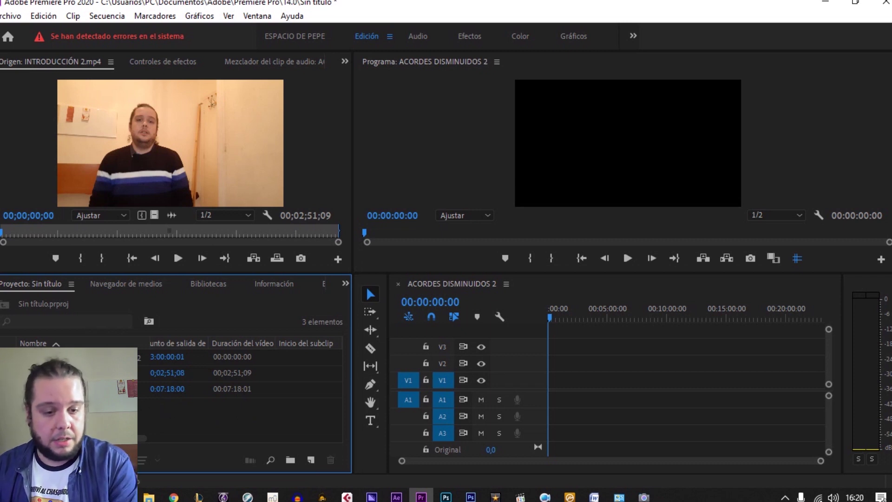
key(ctrl+Page_Down)
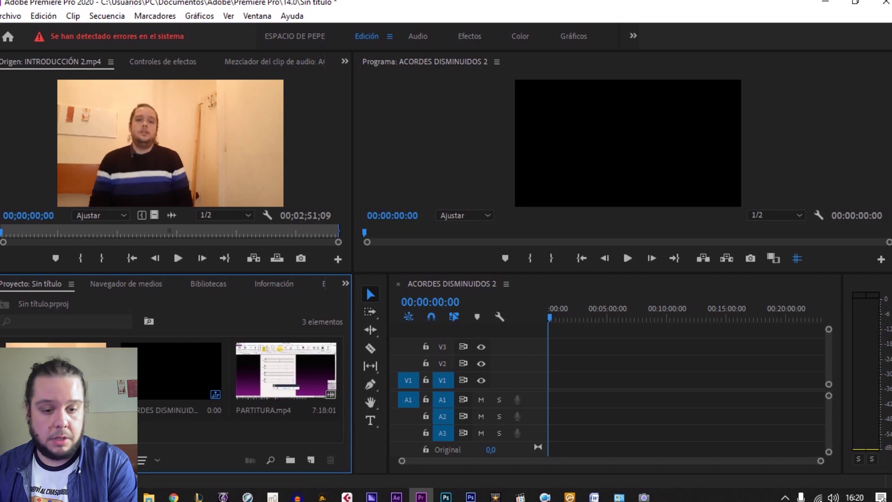
scroll(184, 403, down, 3)
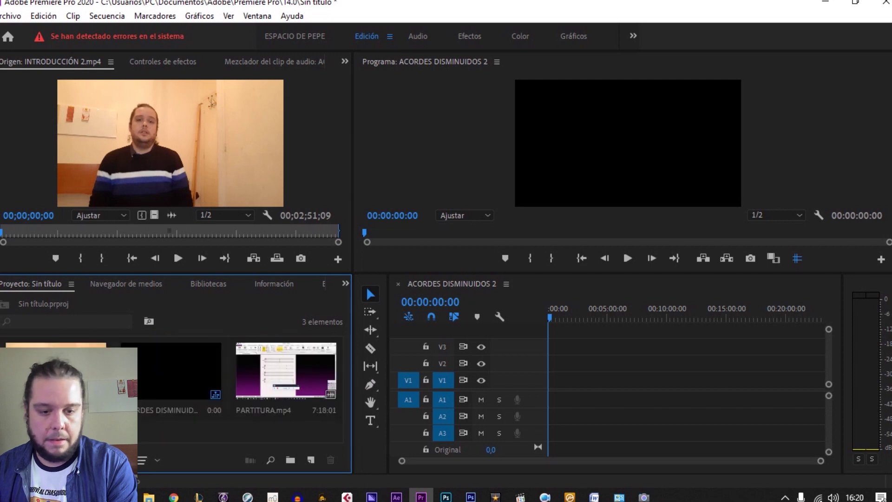
- Enlarge the clip thumbnails and adjust the height split between the Project and Source panels
mouse_move(102, 460)
mouse_down()
mouse_move(122, 460)
mouse_move(109, 460)
mouse_up()
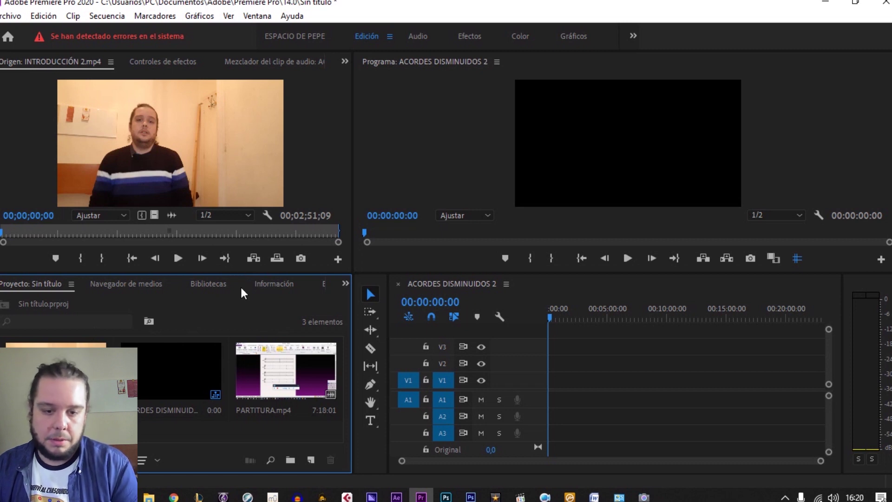
drag(243, 273, 254, 156)
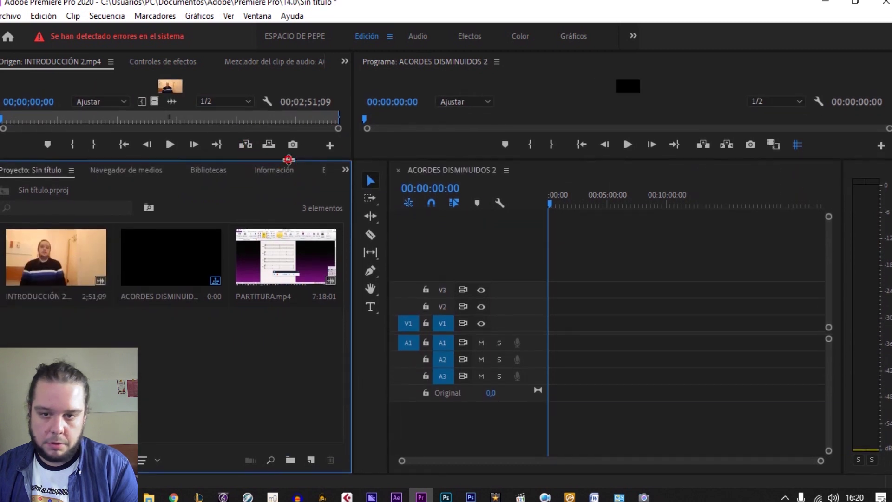
drag(257, 156, 269, 316)
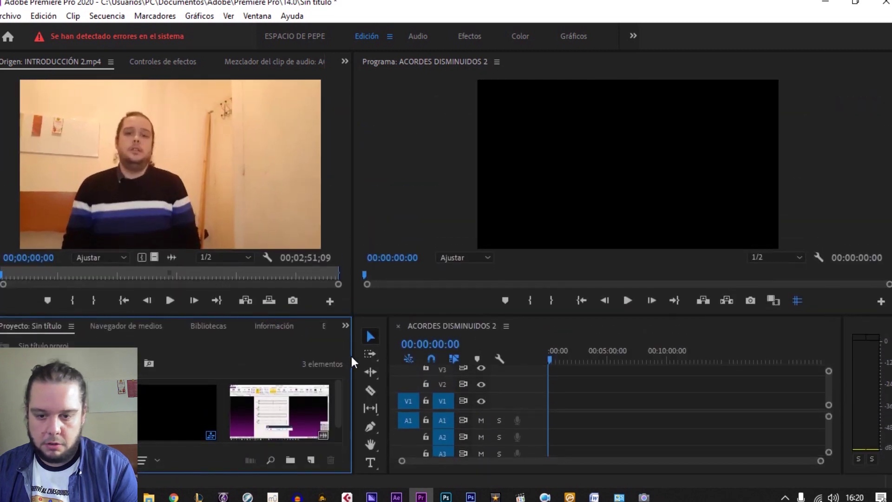
- Lay the tools out as a horizontal strip and rebalance the Project and Timeline widths
drag(353, 356, 345, 354)
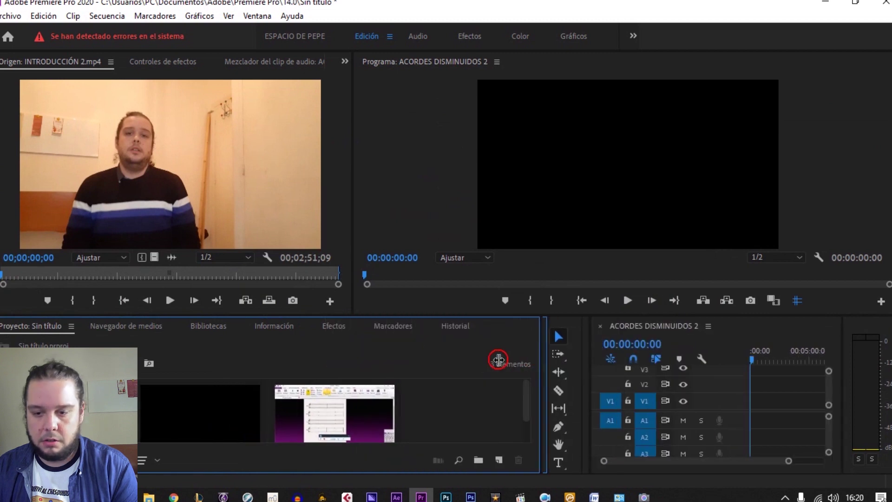
drag(344, 355, 370, 349)
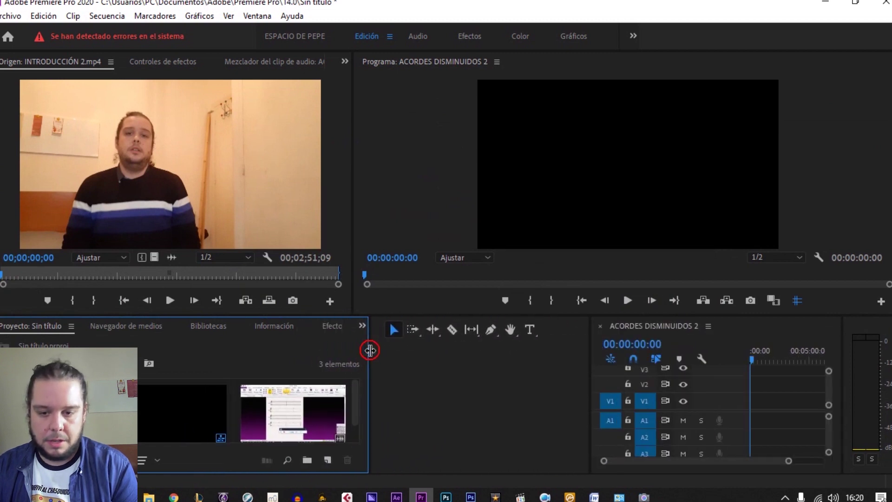
drag(589, 375, 363, 358)
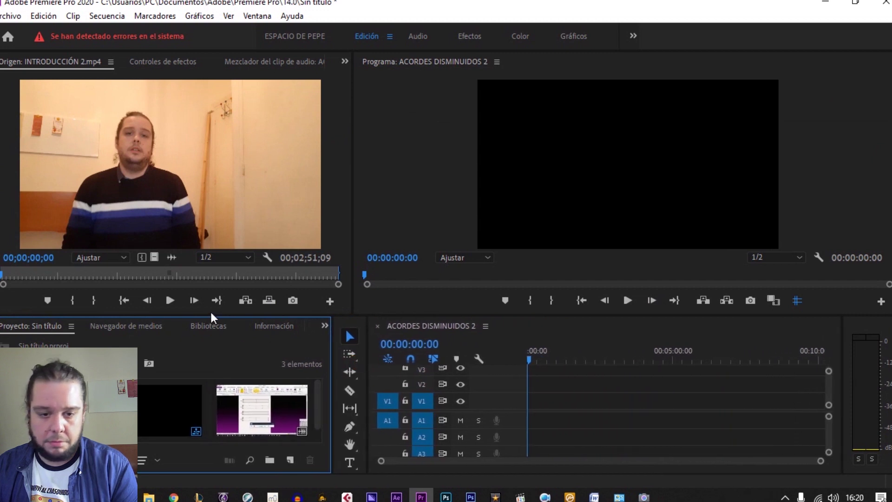
drag(209, 316, 210, 281)
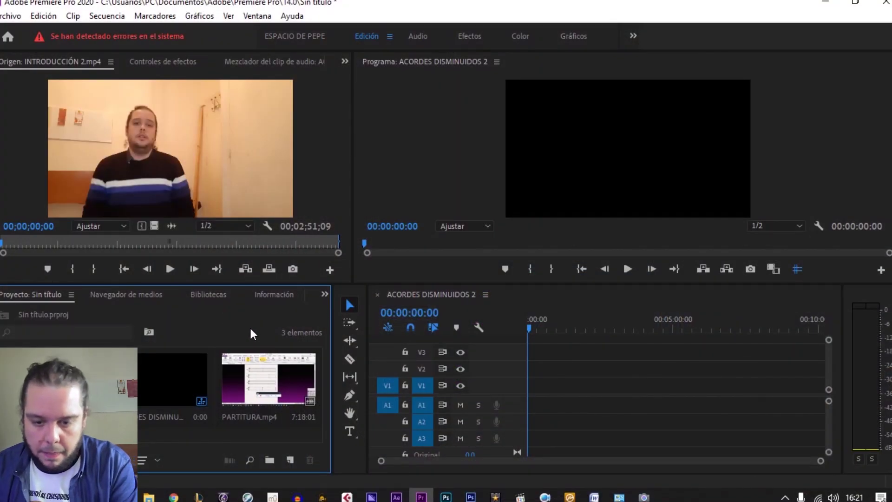
- Return the Project panel to List View and create a new bin, selecting it
click(291, 456)
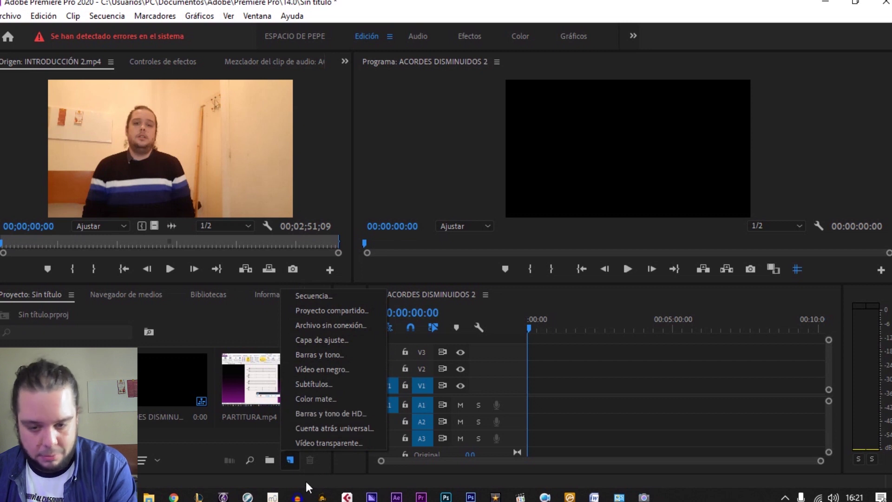
click(291, 459)
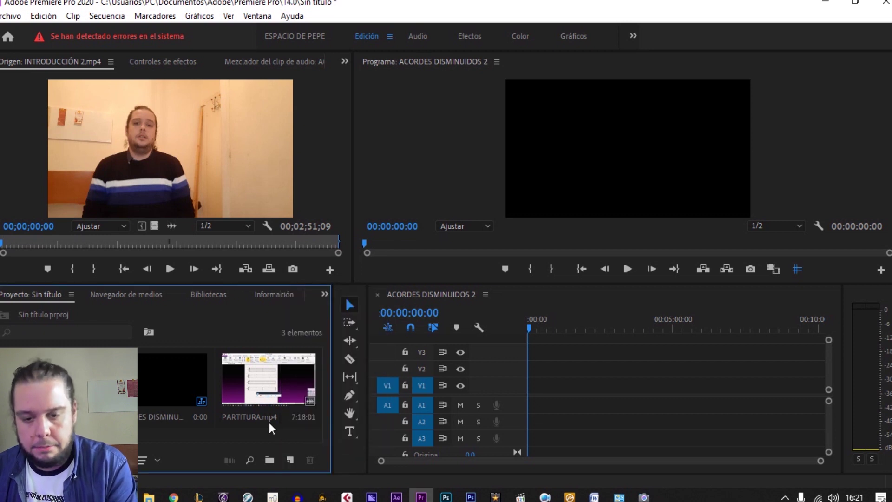
click(142, 460)
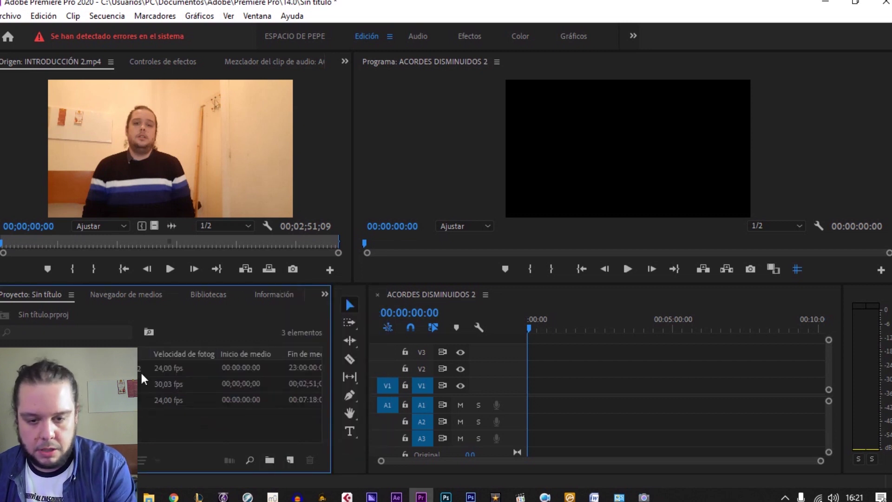
click(269, 460)
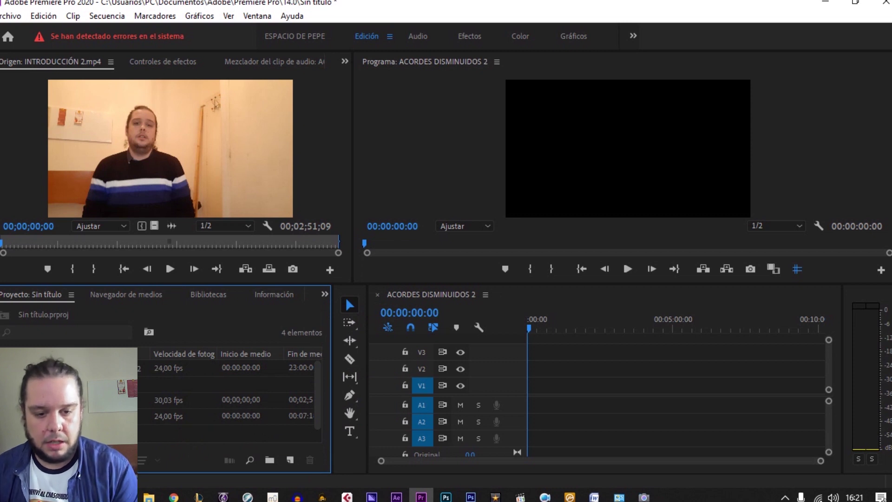
click(70, 385)
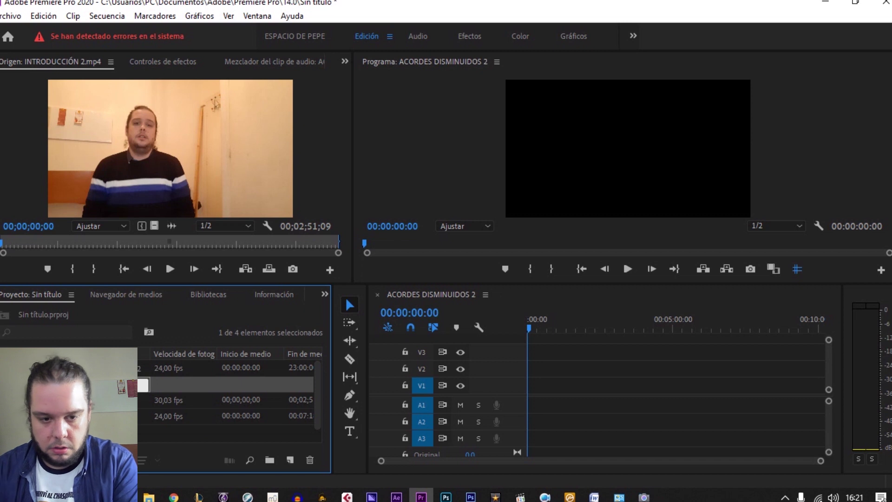
- Create a second new bin and try selecting the 24,00 and 30,03 fps items
click(168, 435)
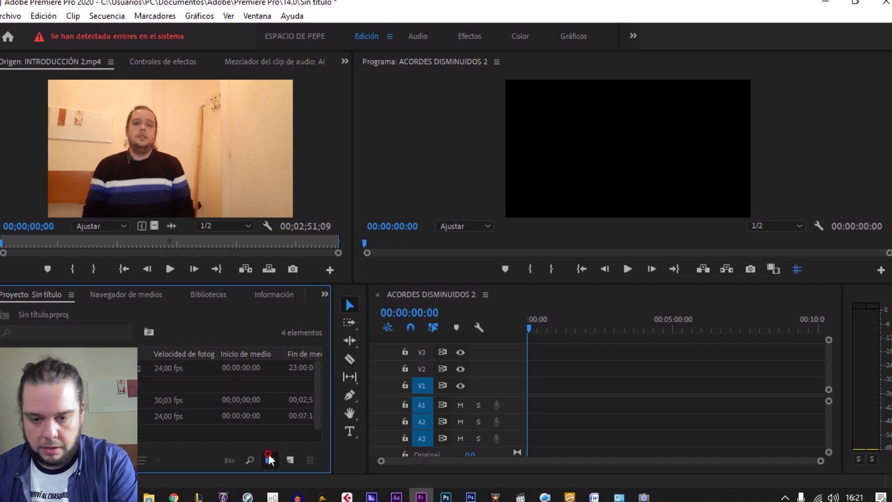
click(269, 460)
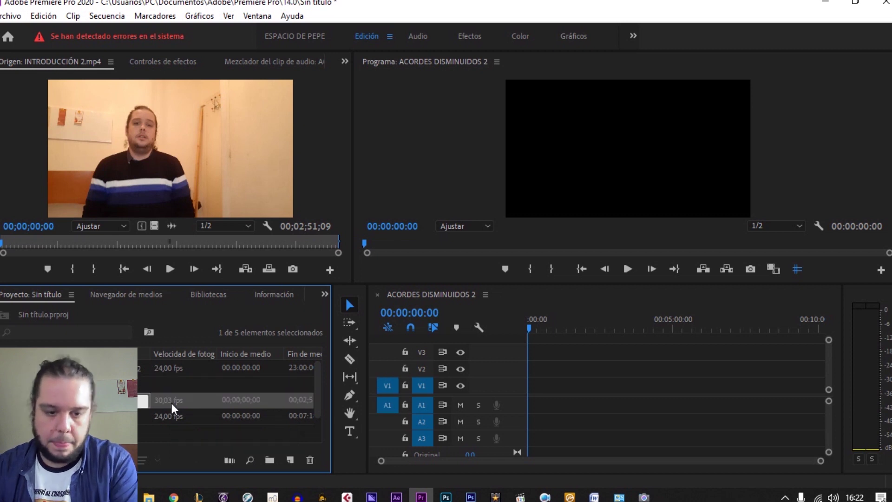
click(166, 433)
scroll(166, 433, down, 1)
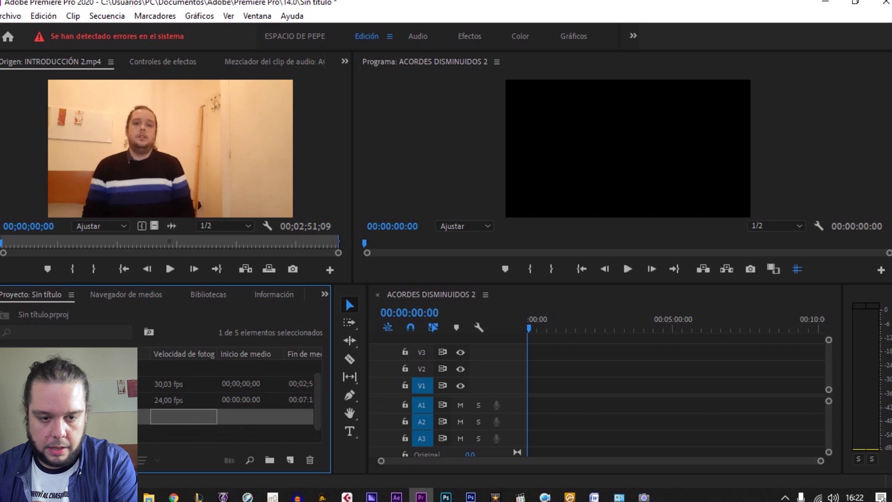
click(176, 399)
shift+click(177, 383)
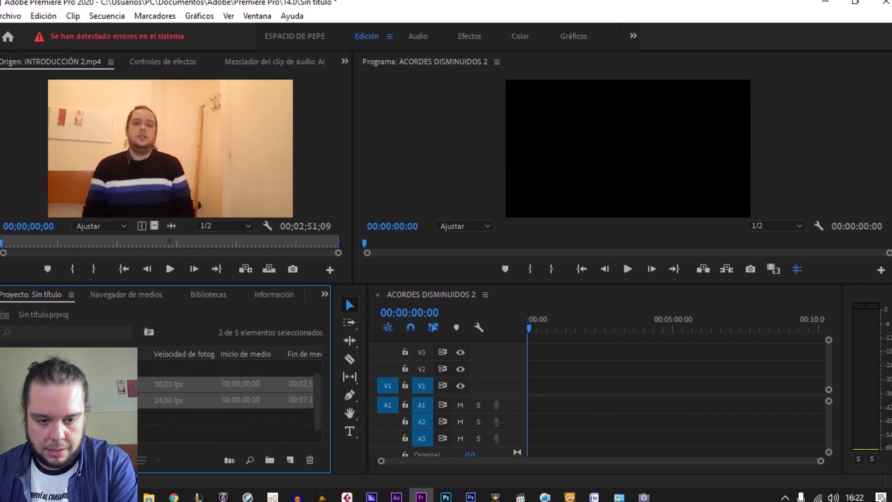
scroll(228, 400, up, 2)
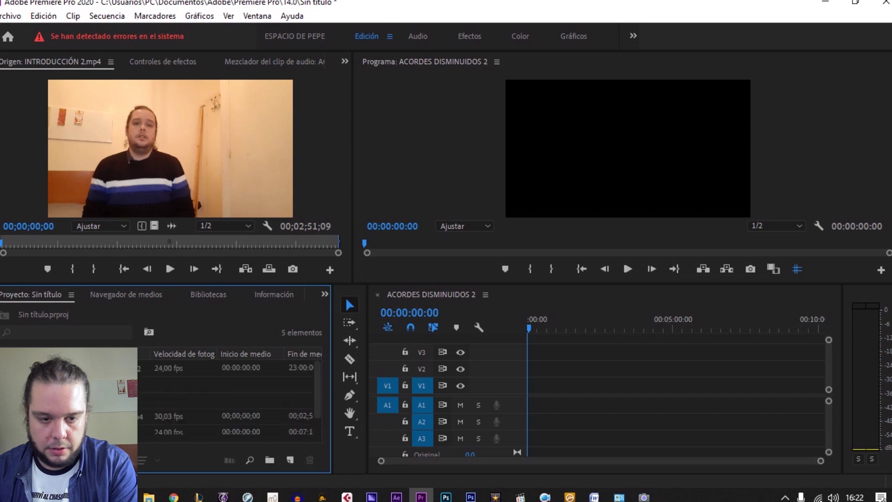
click(177, 368)
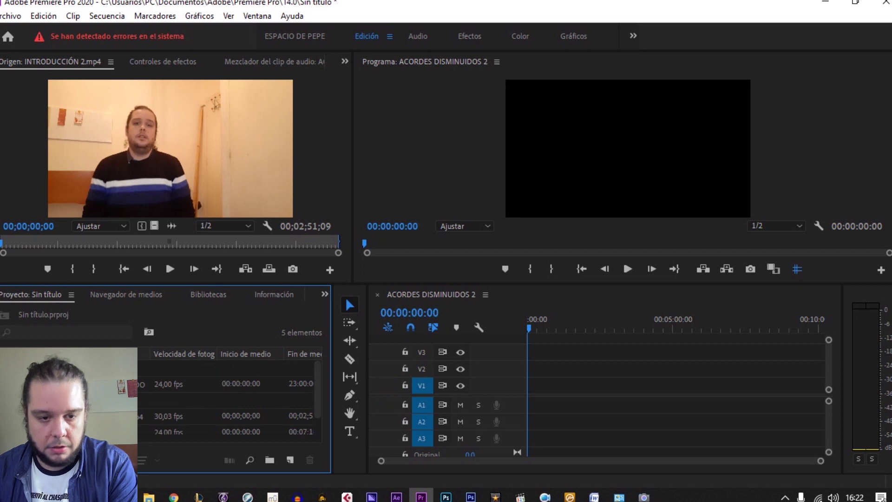
click(223, 384)
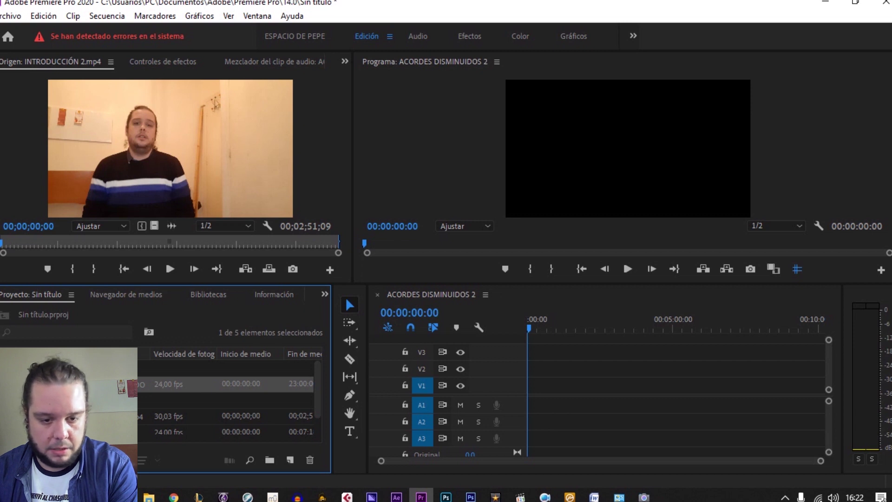
click(223, 383)
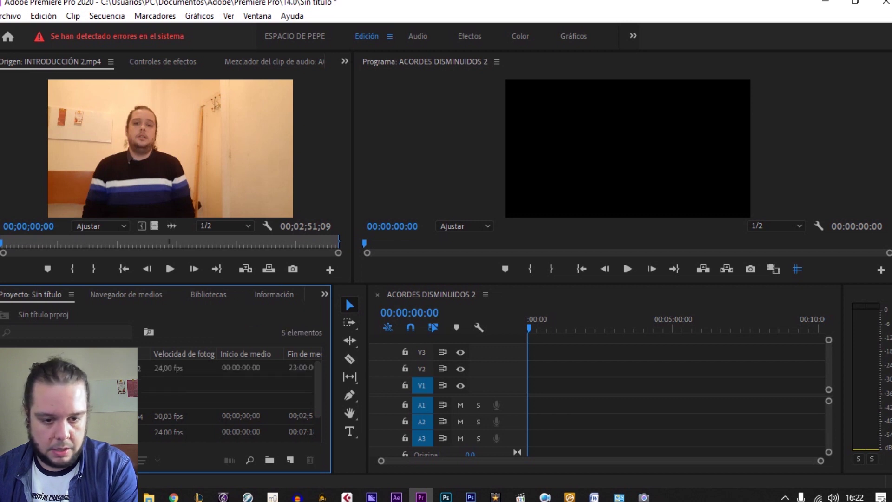
- Delete both empty bins, leaving only the sequence and the two clips
click(223, 385)
key(Delete)
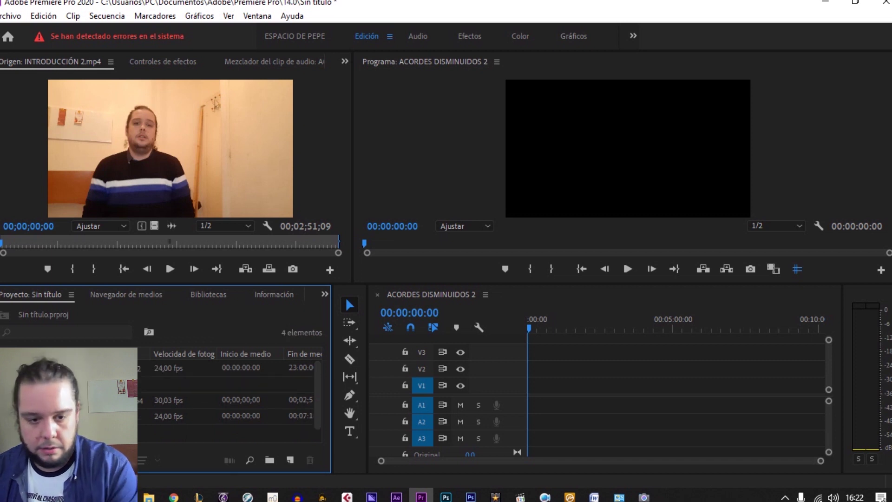
click(223, 400)
key(shift+Down)
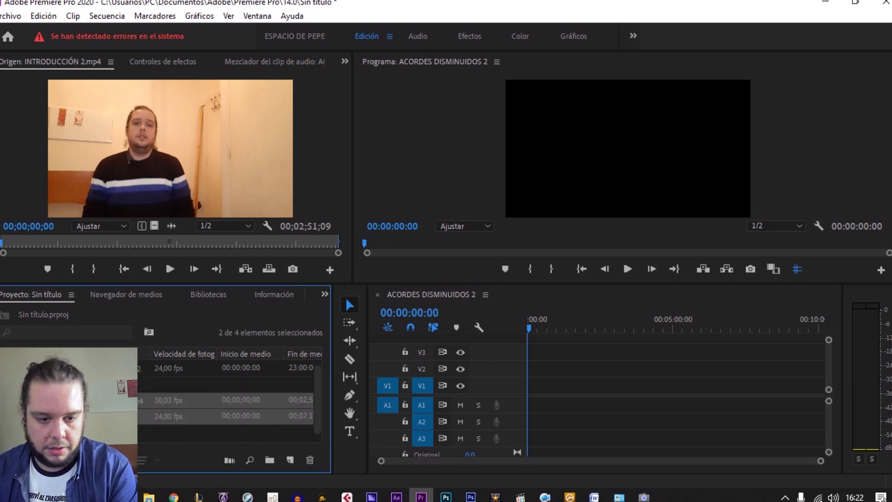
click(223, 384)
key(Delete)
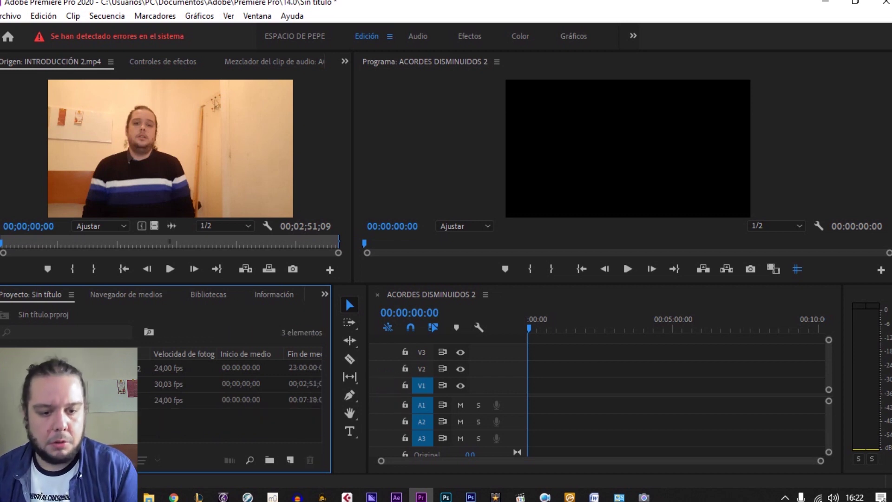
- Give the two selected clips the Amarillo label colour
click(233, 399)
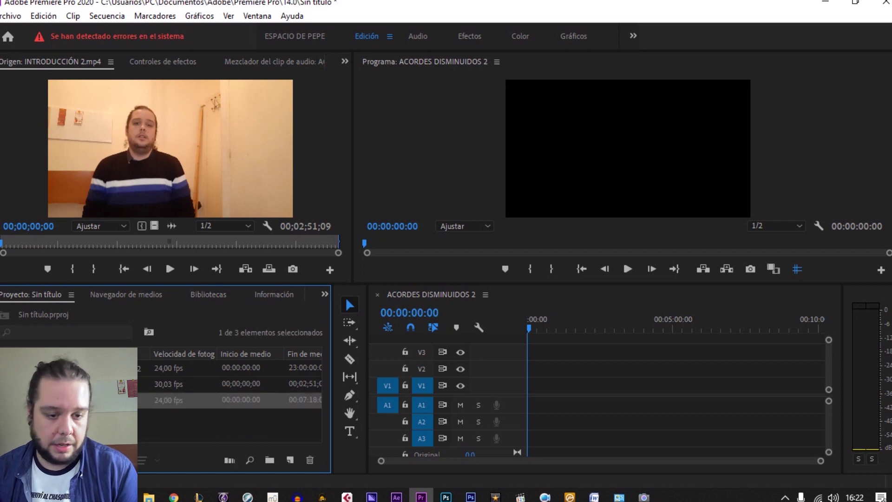
ctrl+click(219, 384)
right_click(218, 383)
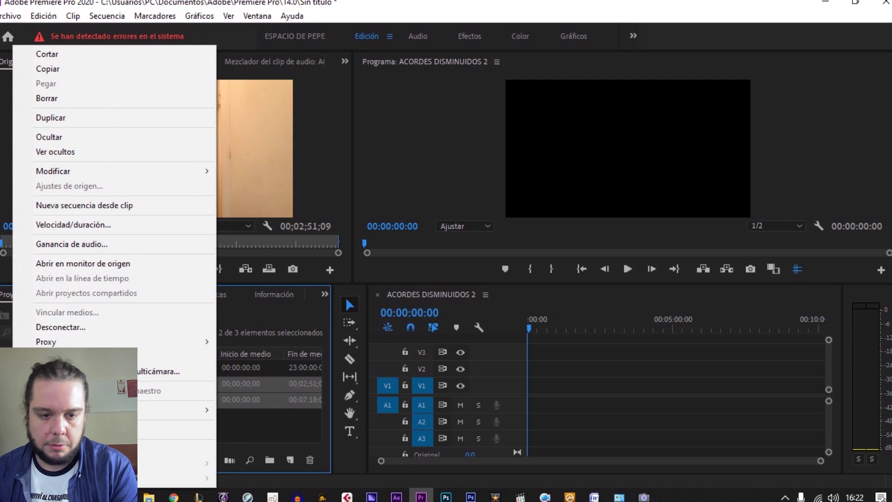
mouse_move(176, 410)
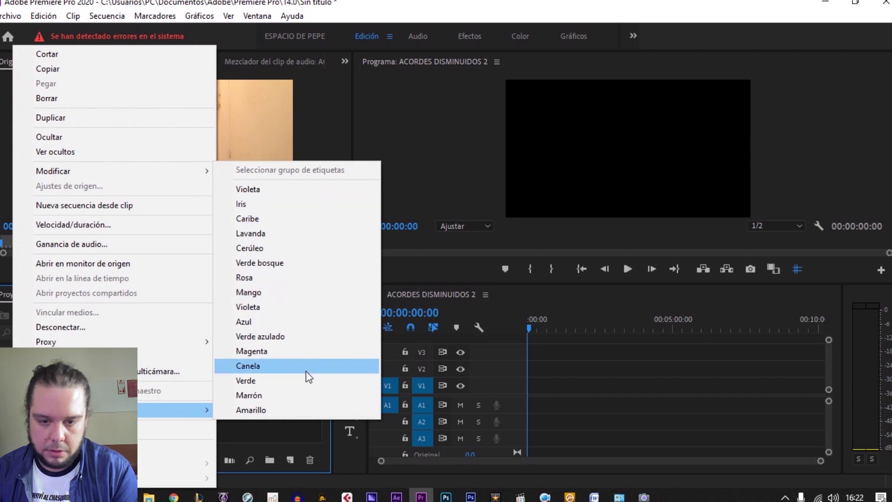
click(299, 410)
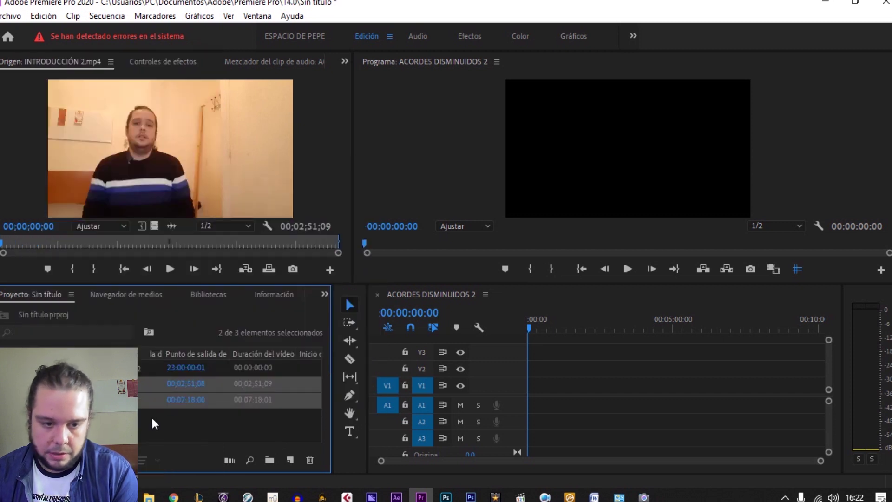
- Change the project clip to a different label colour and clear the project selection
right_click(83, 384)
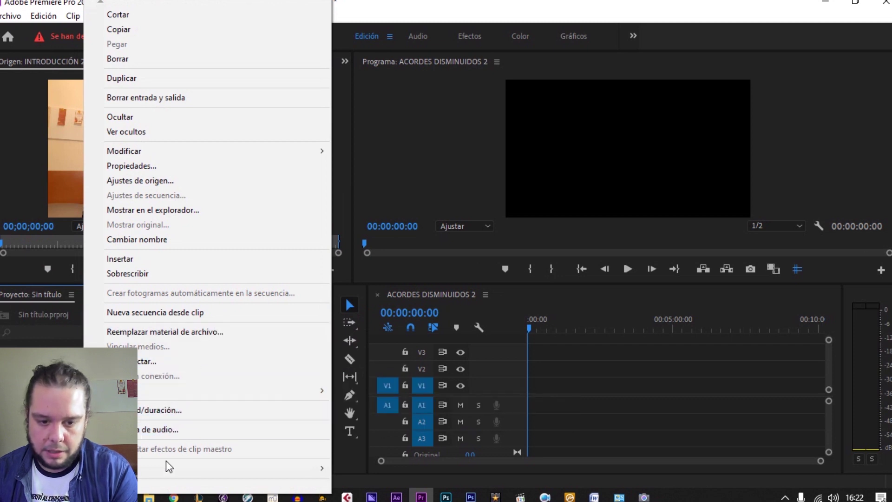
mouse_move(179, 470)
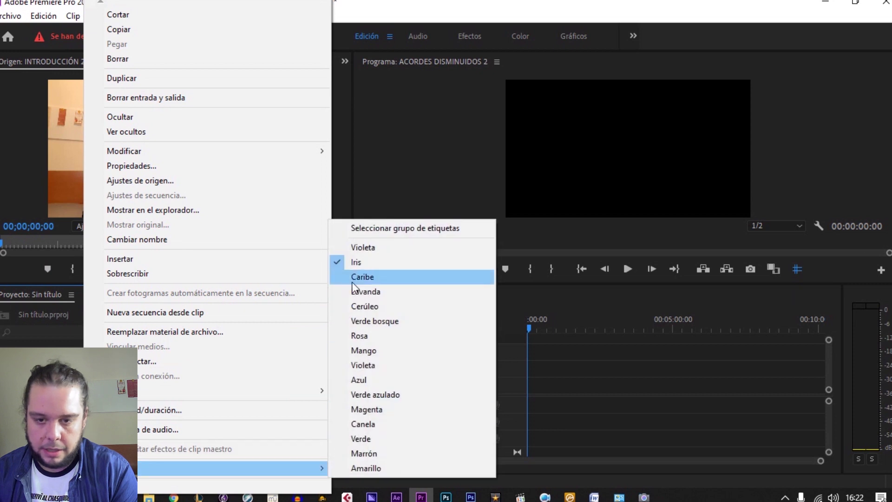
click(370, 368)
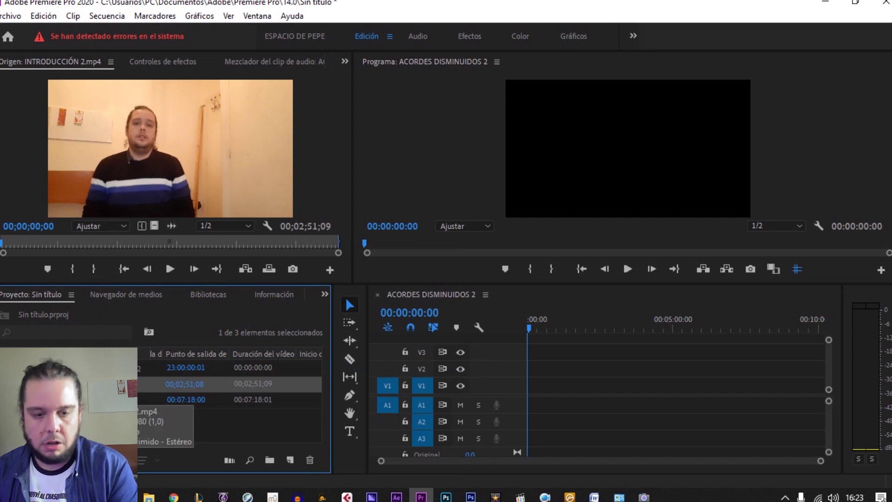
key(ctrl+shift+a)
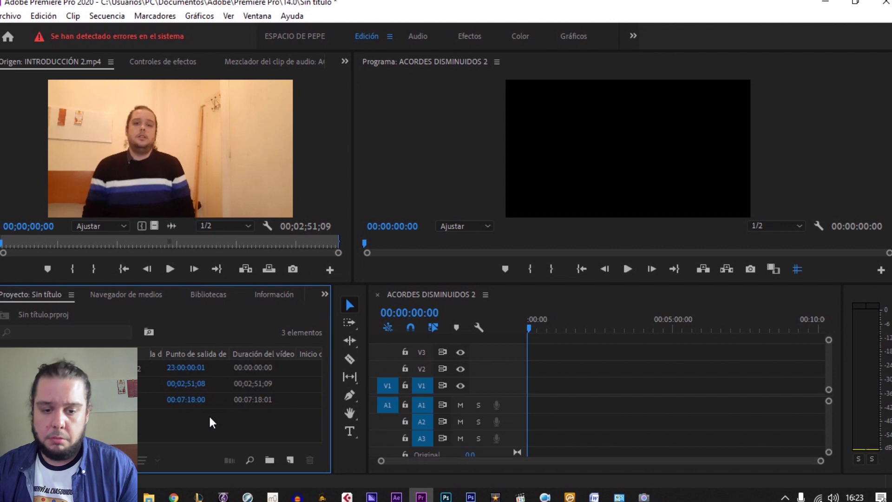
- Open and cancel the Abrir proyecto and Importar dialogs without loading anything
key(ctrl+o)
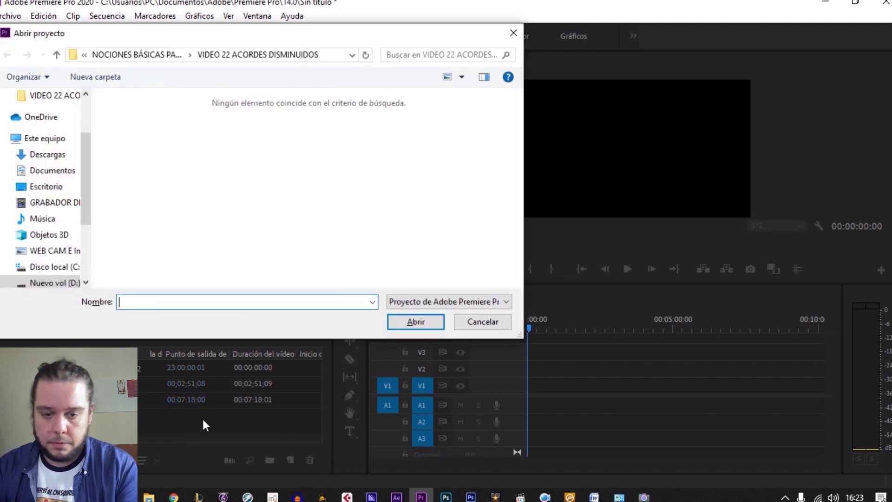
click(512, 33)
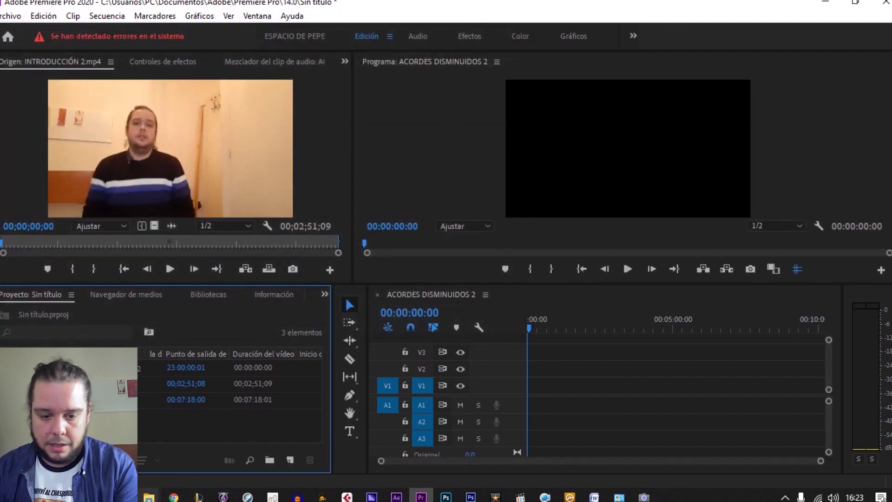
right_click(191, 420)
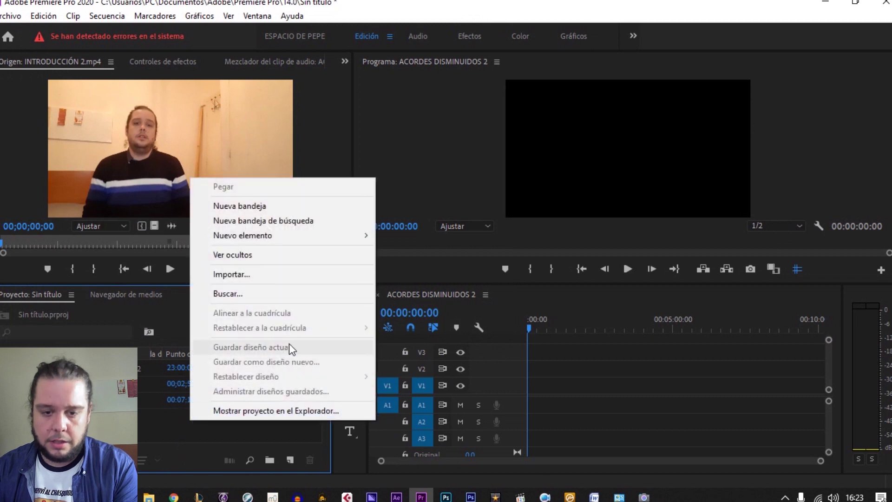
click(166, 419)
double_click(166, 417)
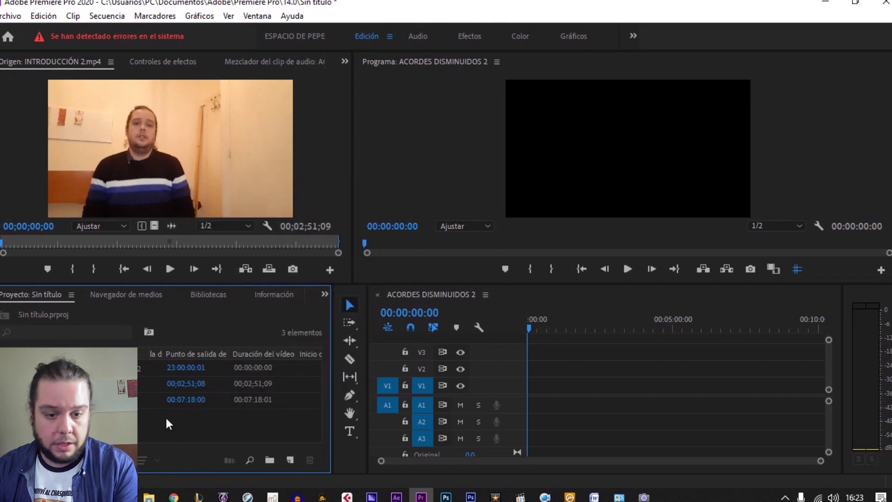
click(513, 32)
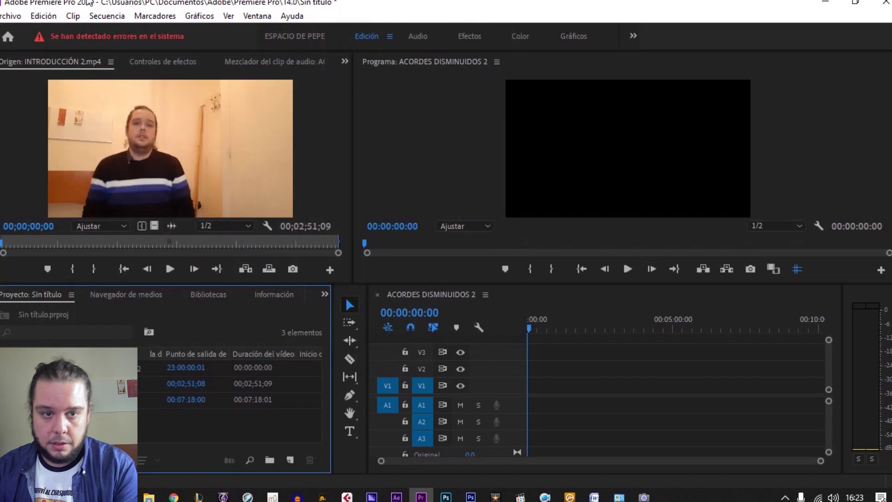
- Dismiss the Archivo menu and select the second project item
click(13, 18)
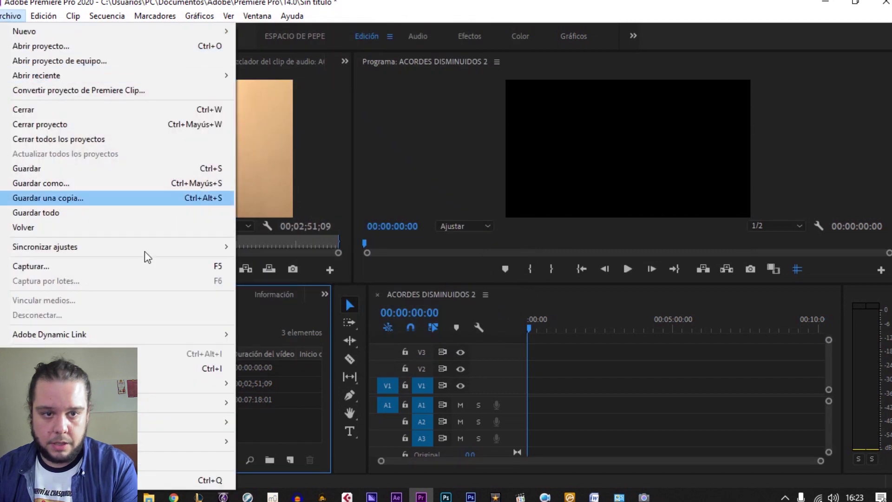
click(266, 422)
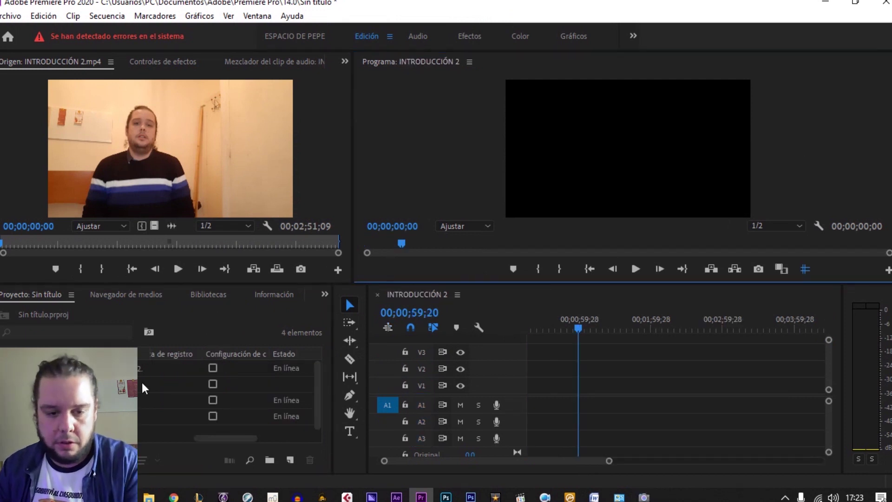
click(142, 383)
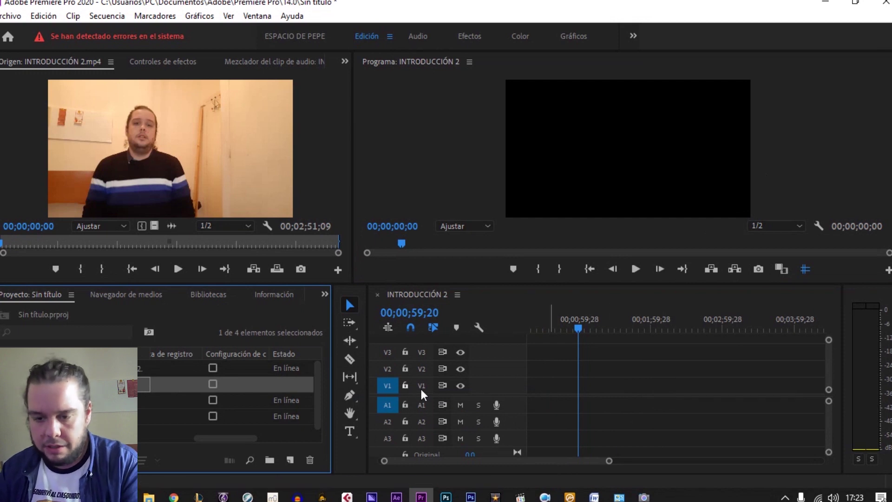
- Drag INTRODUCCIÓN 2.mp4 from the project onto V1 and A1 near the sequence start
click(279, 432)
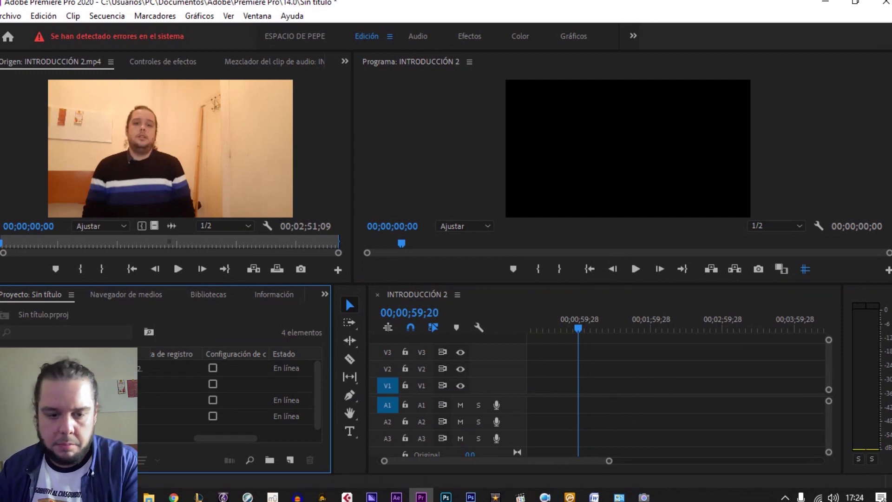
click(144, 399)
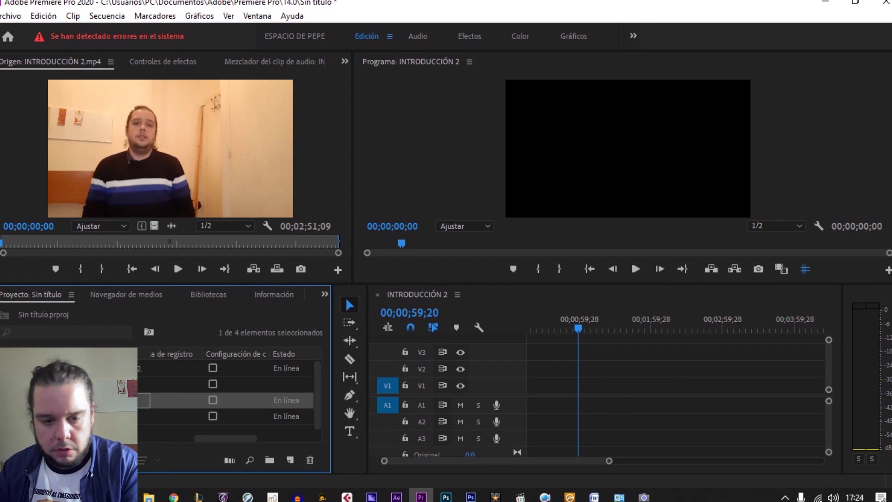
drag(144, 400, 524, 389)
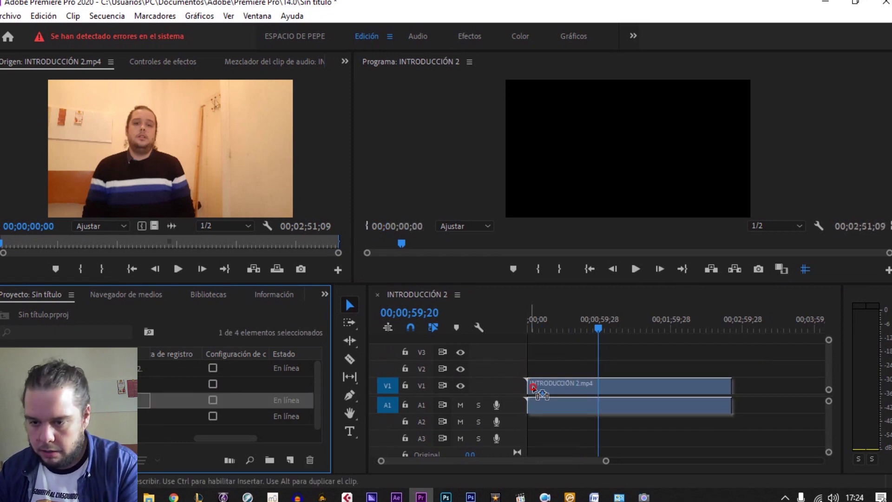
drag(525, 390, 534, 389)
click(536, 386)
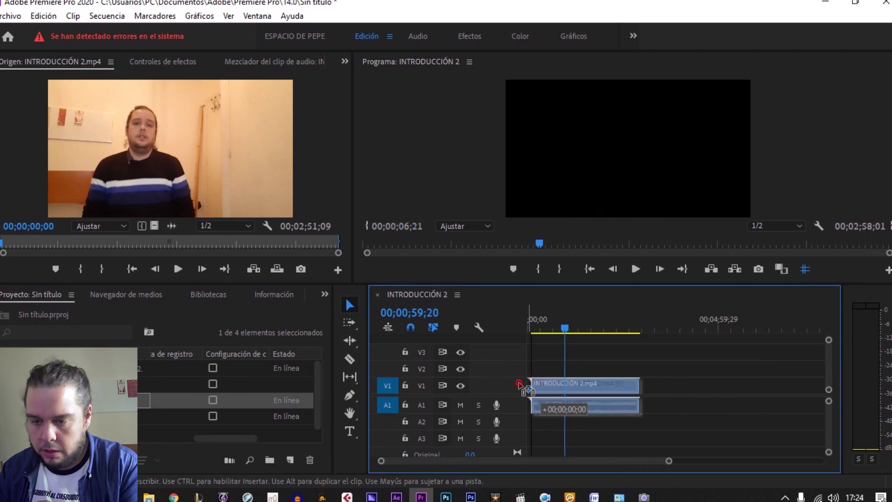
- Zoom into the timeline and slide the clip left so it starts at 00;00
scroll(526, 383, up, 1)
scroll(526, 385, up, 1)
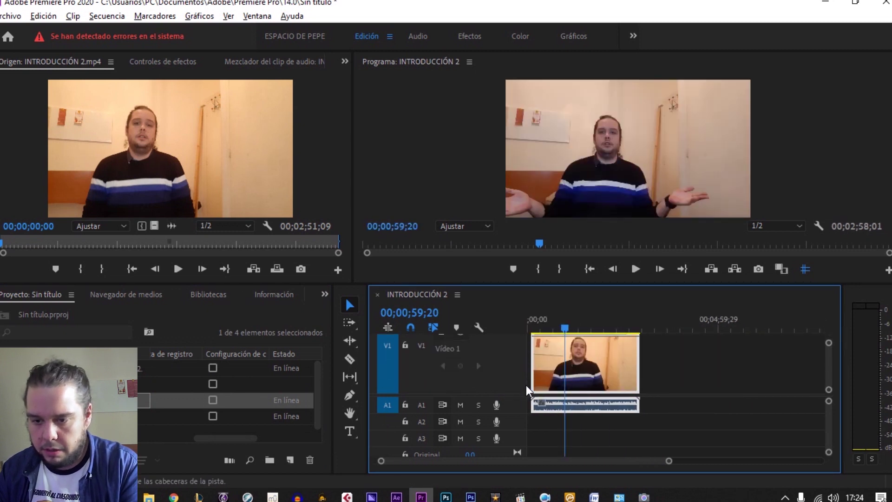
scroll(526, 385, down, 2)
scroll(526, 385, up, 2)
scroll(541, 383, up, 2)
scroll(544, 380, up, 1)
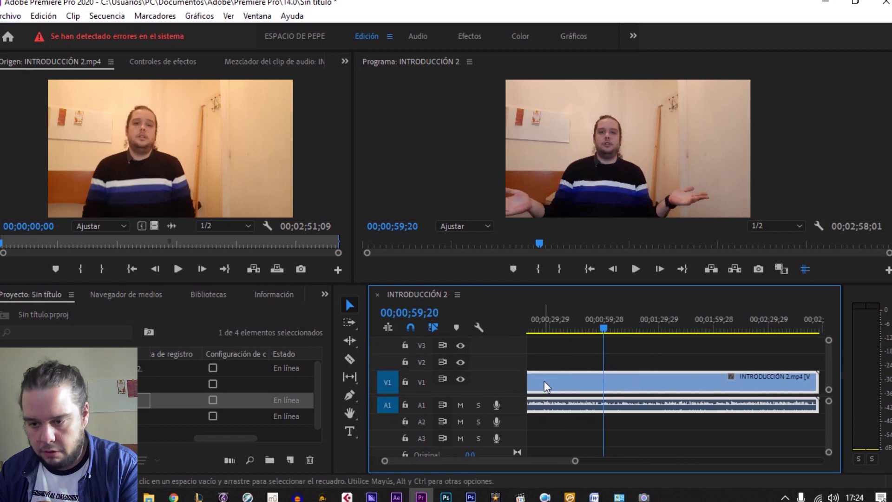
click(547, 377)
scroll(529, 381, up, 1)
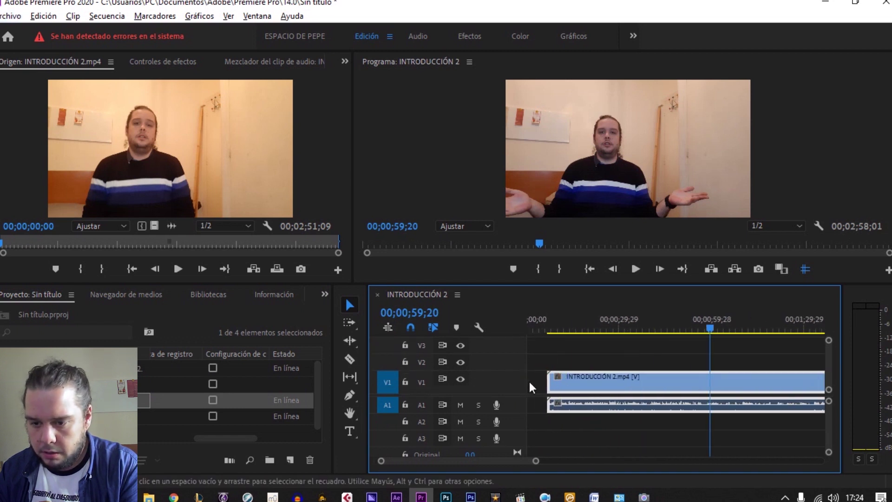
scroll(573, 383, up, 1)
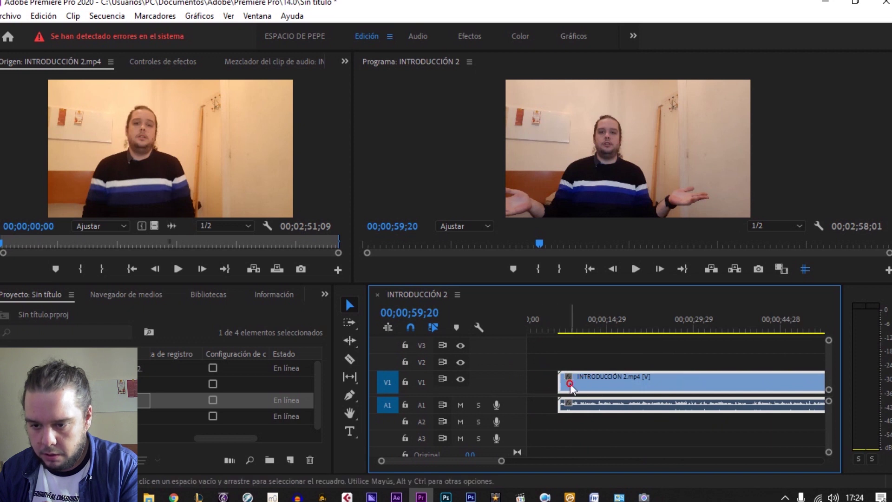
drag(593, 379, 531, 376)
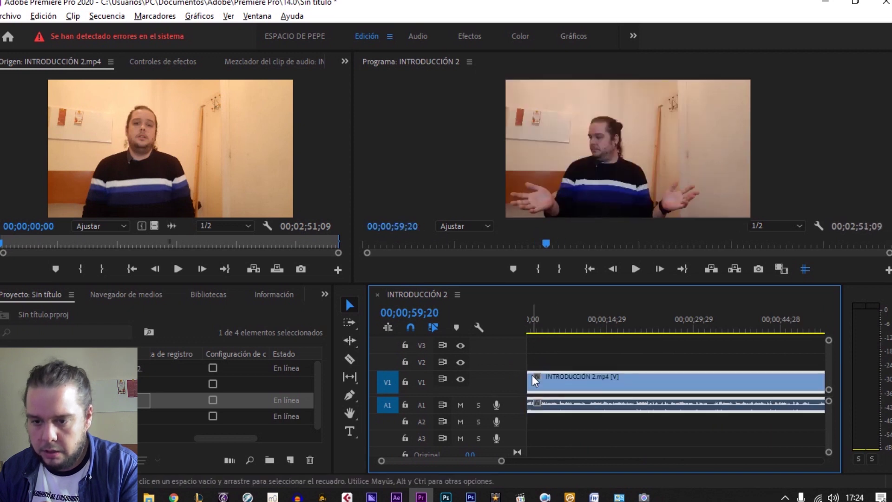
scroll(537, 384, down, 3)
scroll(513, 381, down, 2)
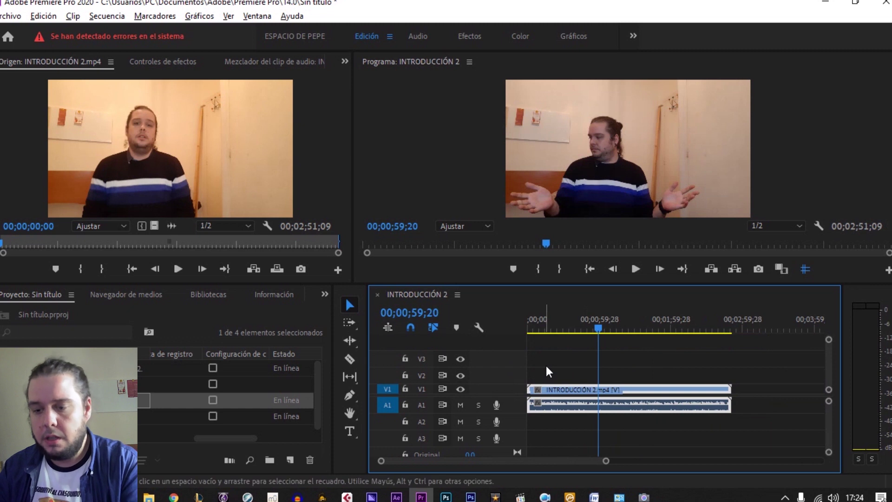
scroll(545, 366, down, 1)
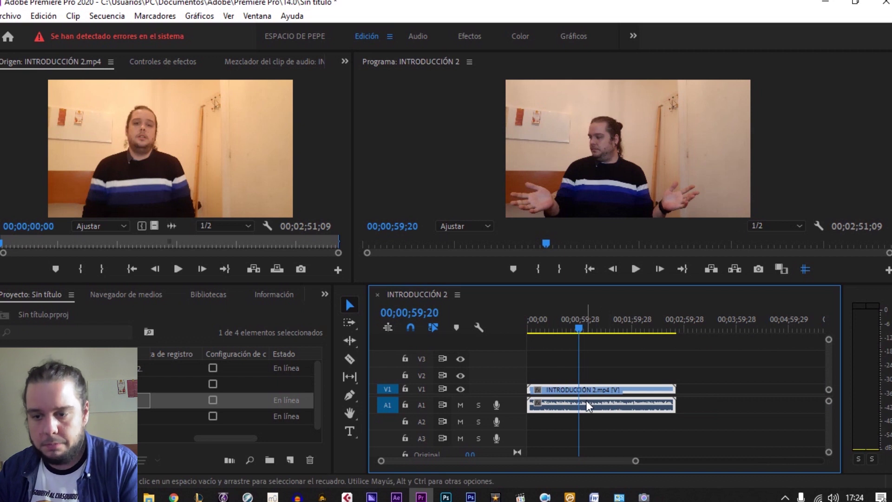
- Untarget V1, then place an audio-only copy of the clip on A1 and delete it
click(390, 390)
key(Delete)
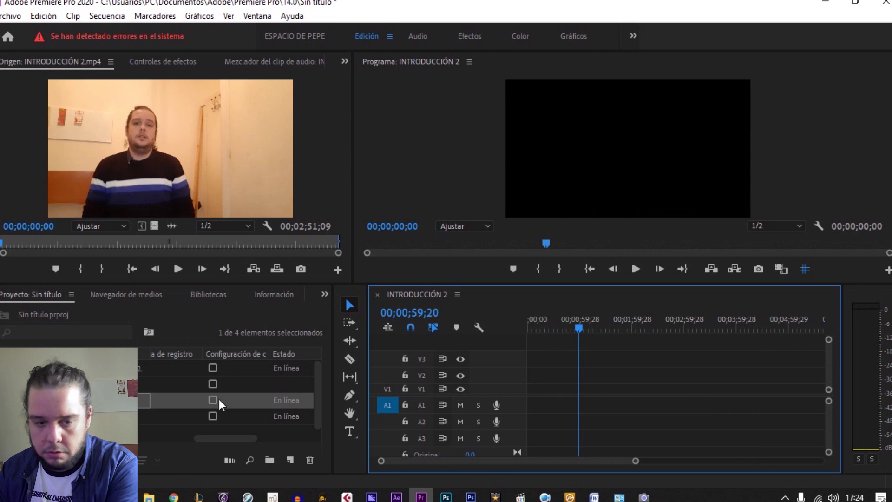
drag(144, 400, 540, 402)
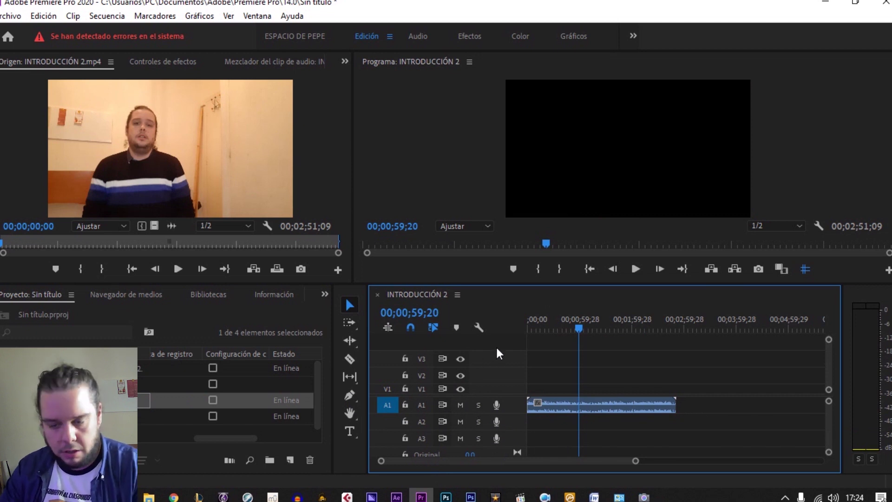
click(587, 406)
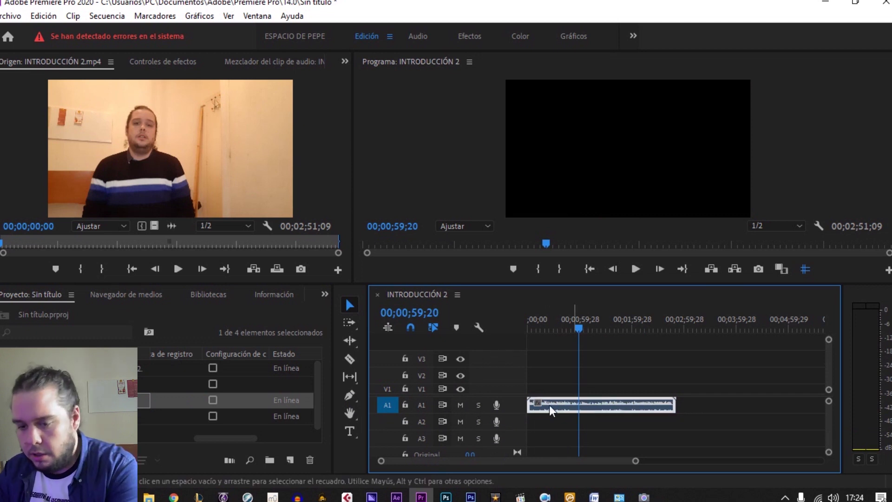
key(Delete)
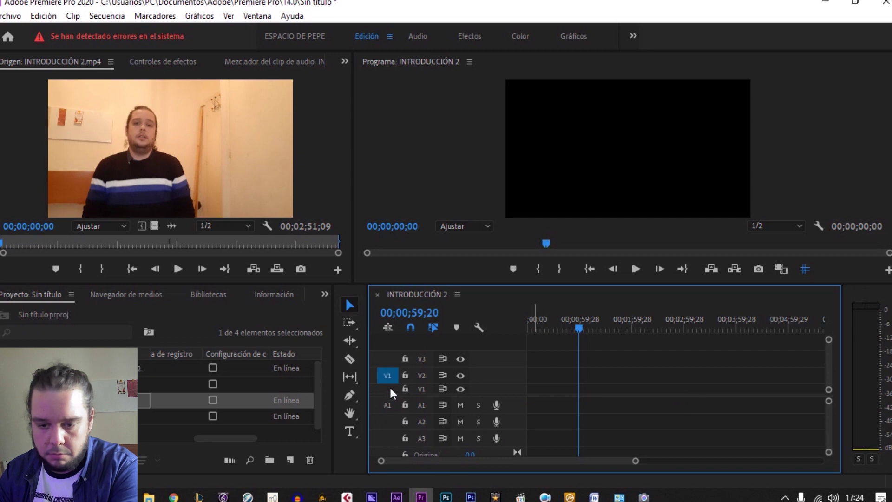
- Place a video-only copy on V1 at the start, then delete it
drag(116, 400, 546, 406)
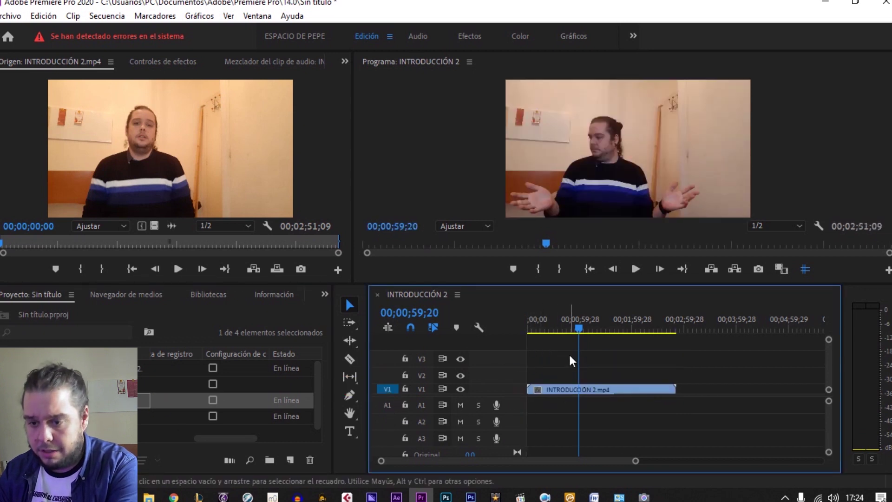
drag(579, 327, 529, 331)
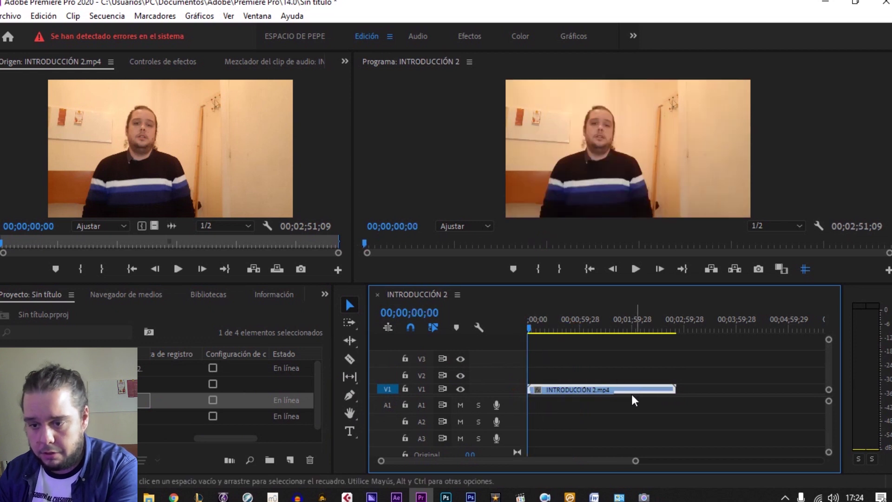
key(Delete)
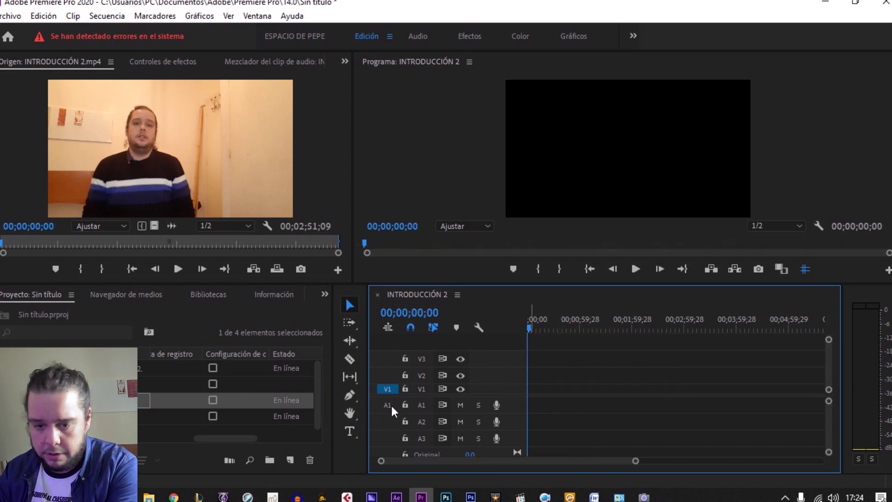
- Put INTRODUCCIÓN 2.mp4 on V1/A1 at 00;00 and preview around 00;02;31;03
drag(116, 399, 529, 393)
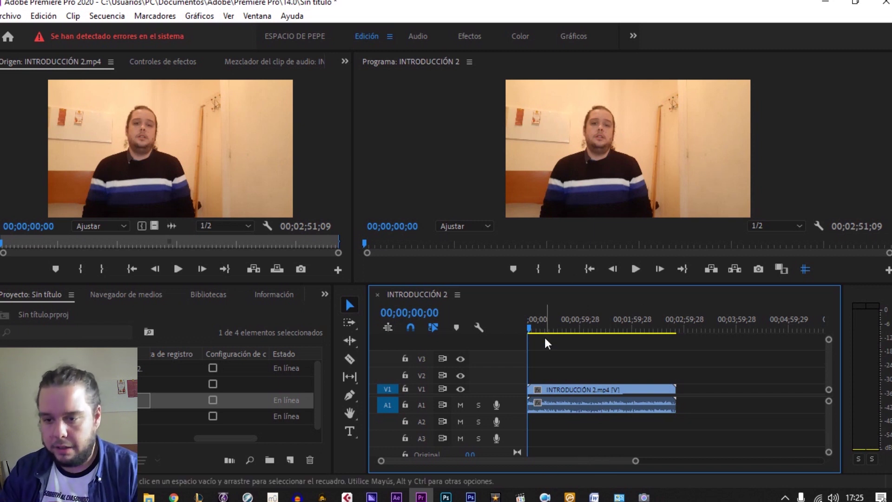
drag(531, 333, 659, 330)
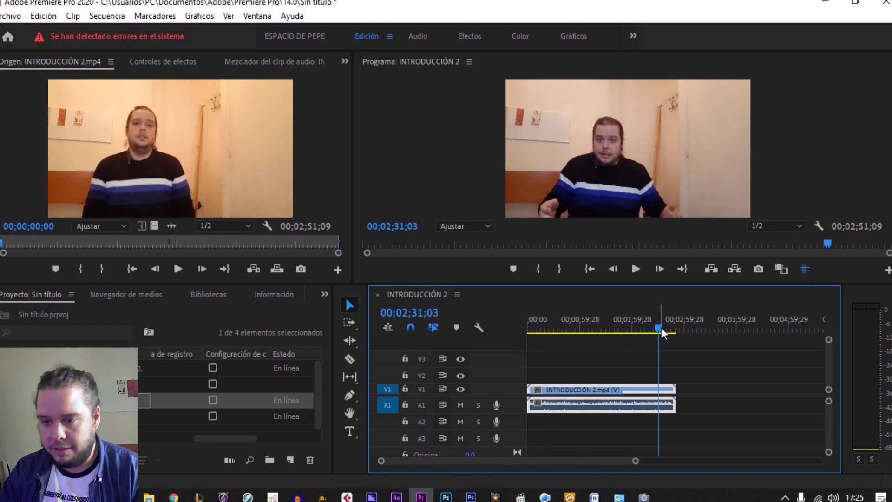
drag(661, 328, 514, 330)
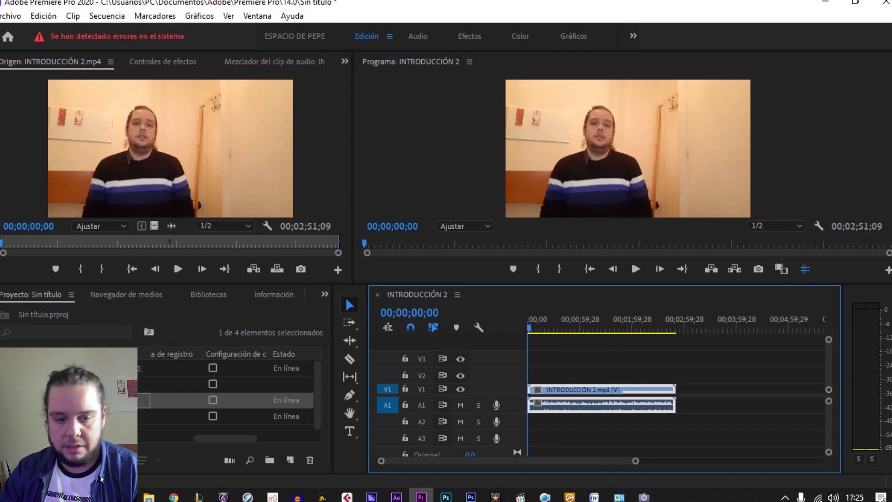
- Load PARTITURA.mp4, then INTRODUCCIÓN 2.mp4 in the source viewer, and scrub to about 00;00;10;22
double_click(93, 416)
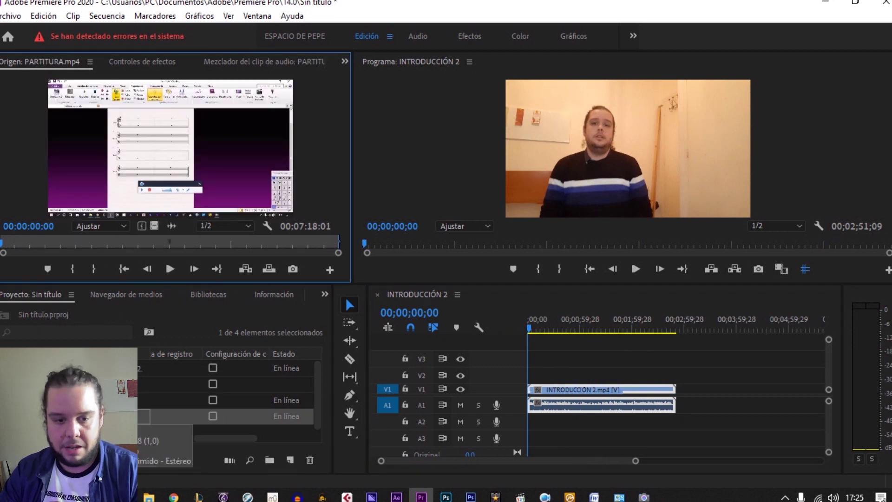
double_click(93, 399)
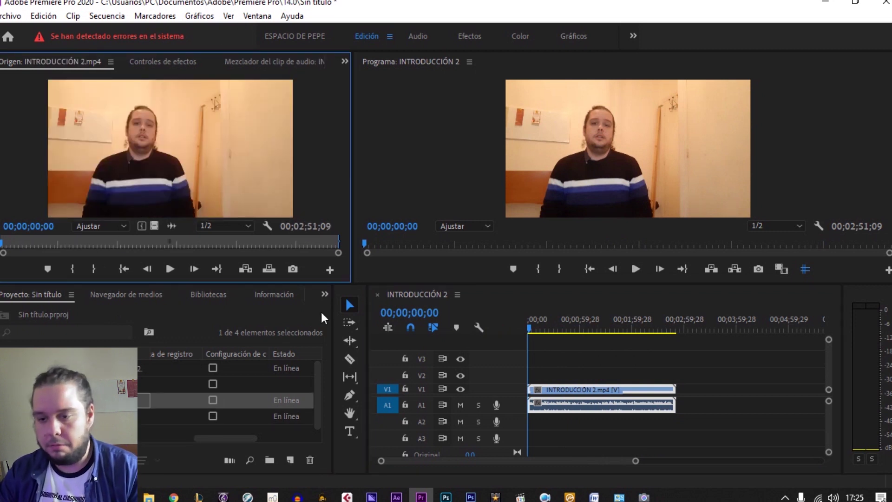
click(531, 327)
drag(532, 327, 537, 327)
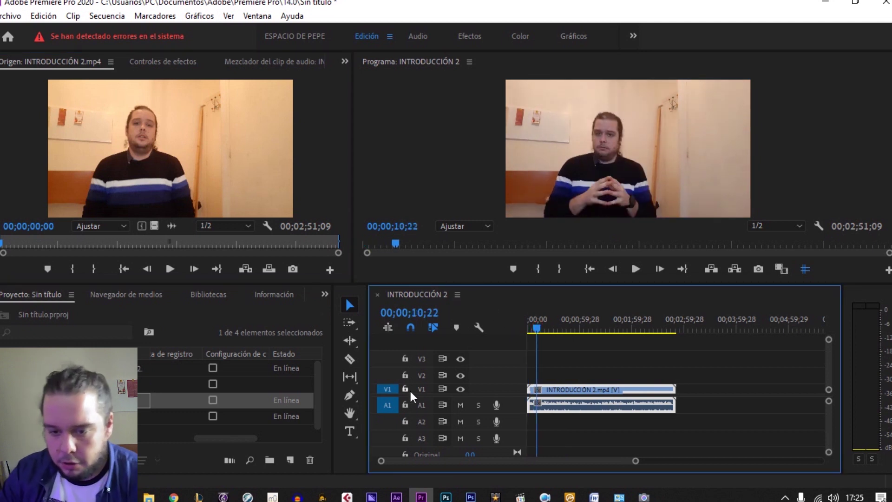
- Lock tracks V1 and A1, with the playhead returned to 00;00
click(405, 389)
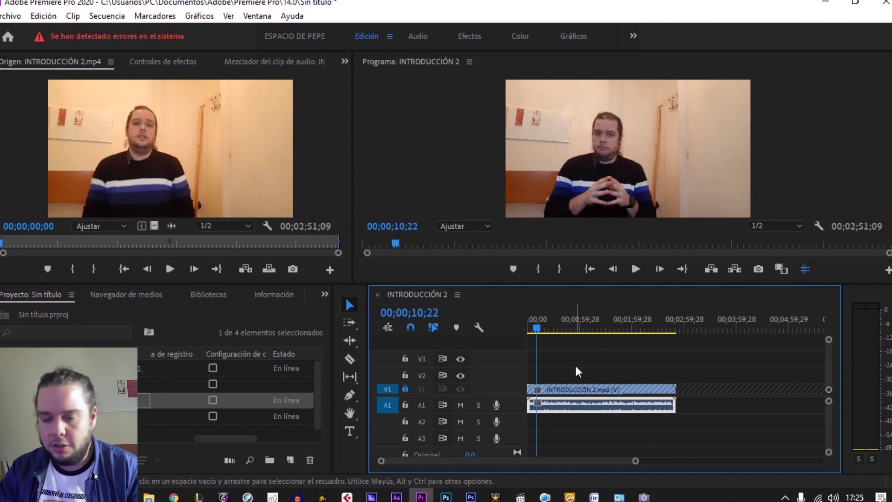
click(527, 329)
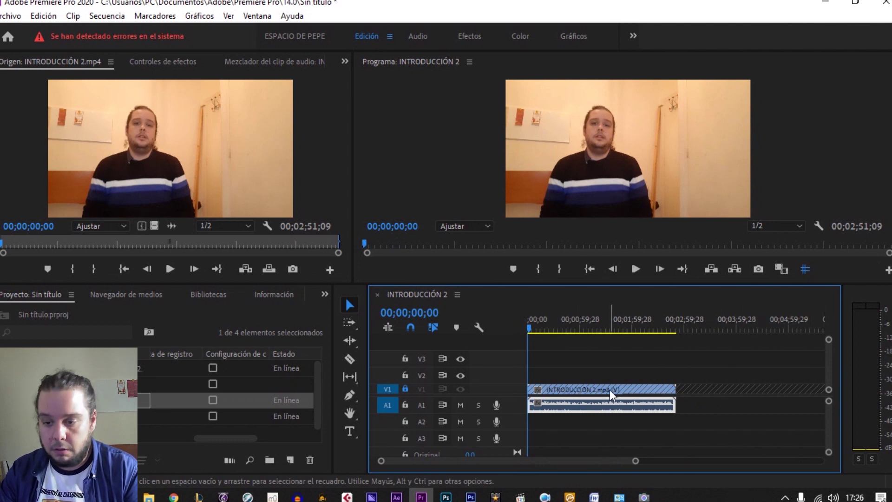
mouse_move(610, 389)
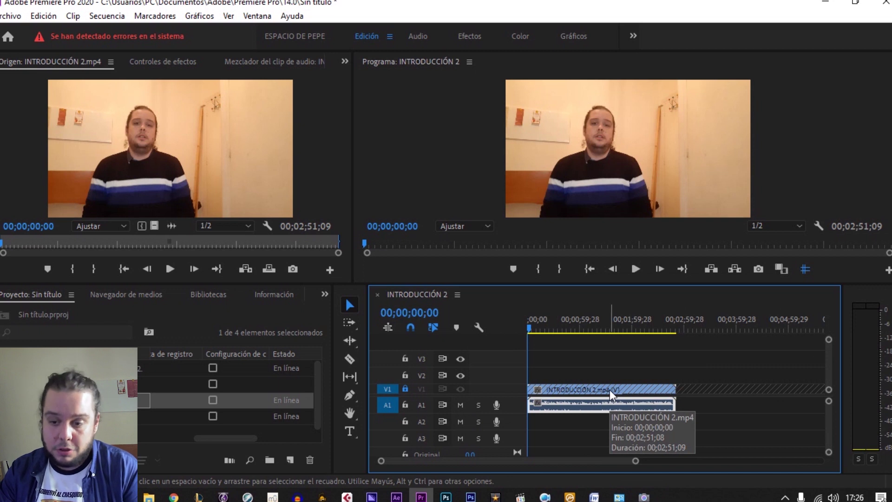
click(407, 407)
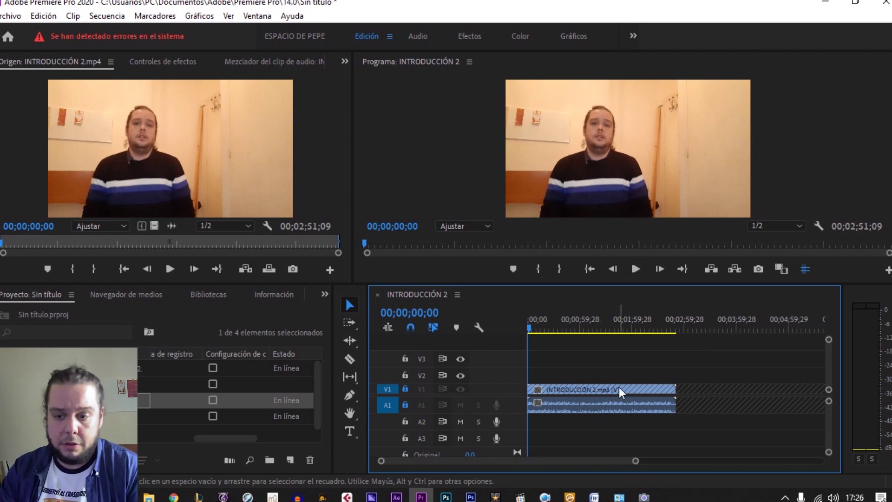
mouse_move(619, 386)
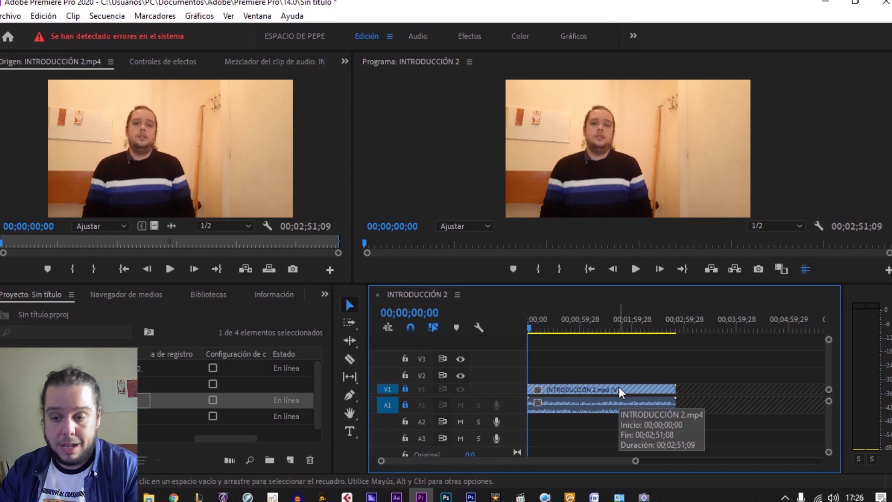
- Unlock V1 and place PARTITURA.mp4 on V2/A2 at the sequence start
click(406, 389)
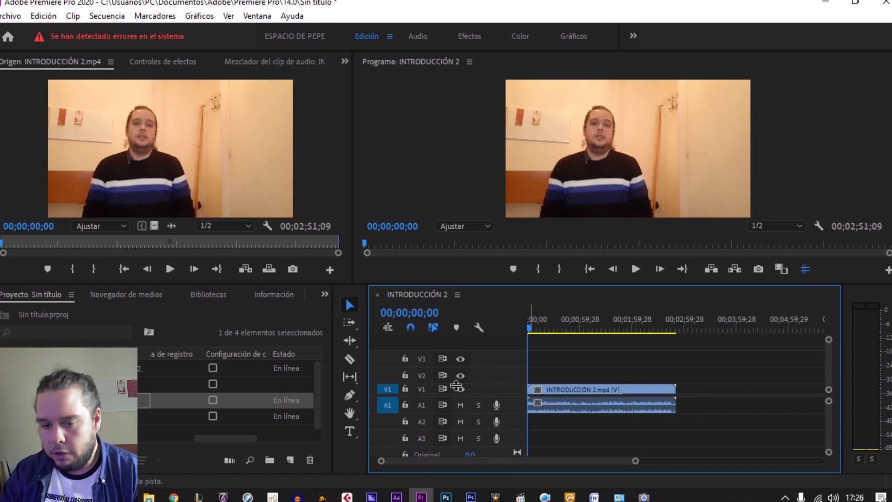
drag(213, 416, 616, 357)
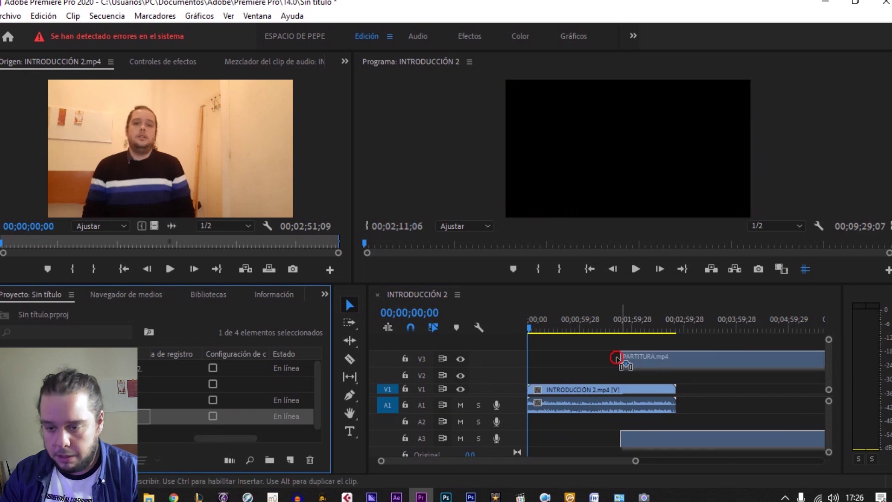
drag(616, 358, 534, 376)
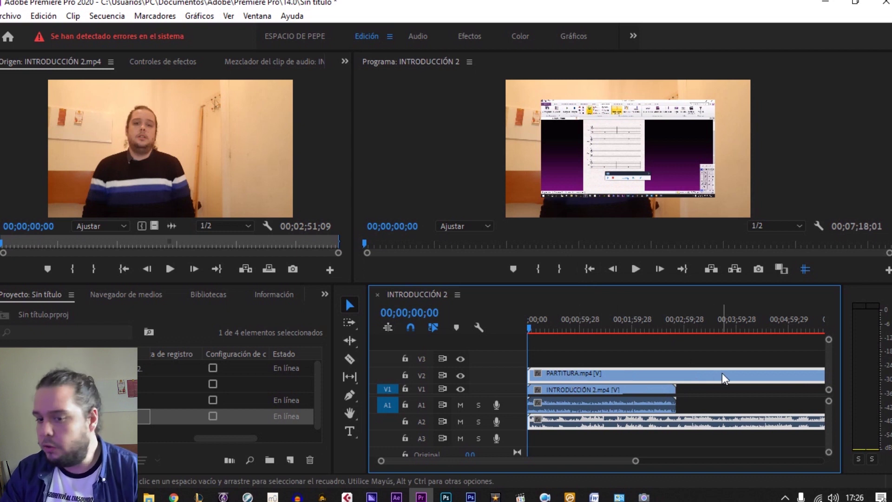
- Hide and re-show V2's output, then select the PARTITURA clip on V2
click(460, 376)
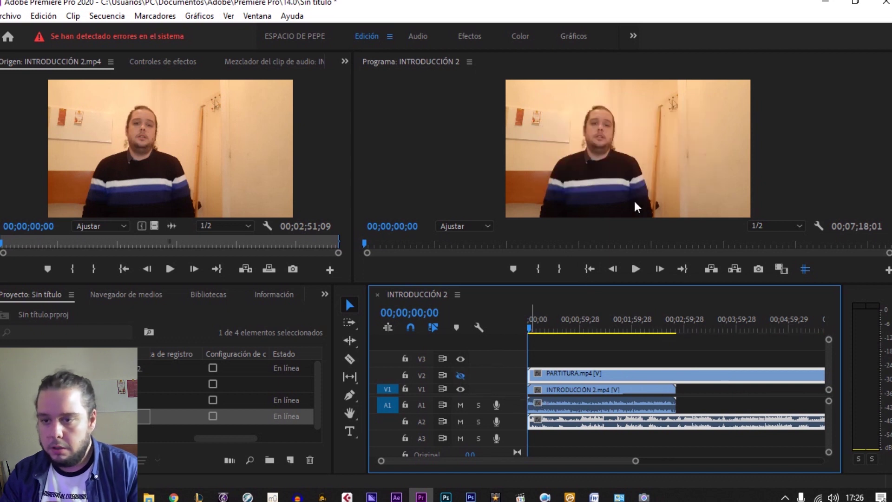
click(462, 374)
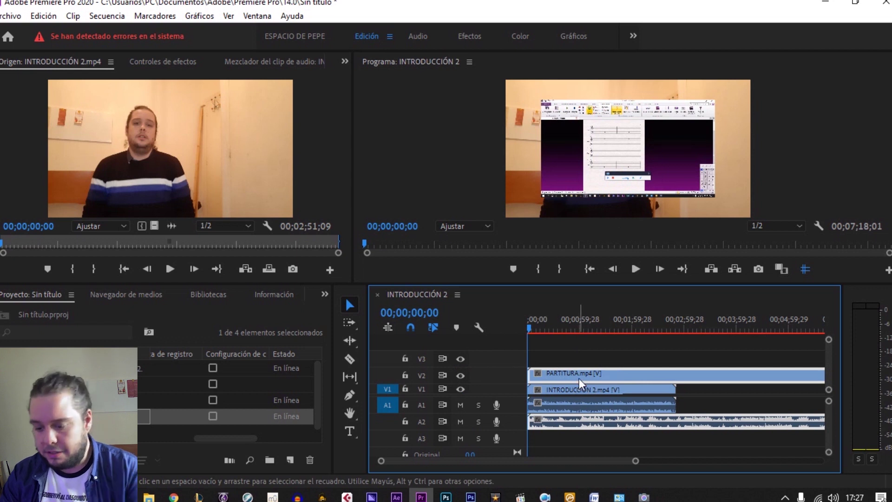
click(598, 373)
- Delete the PARTITURA clip and toggle V1's visibility off and back on
key(Delete)
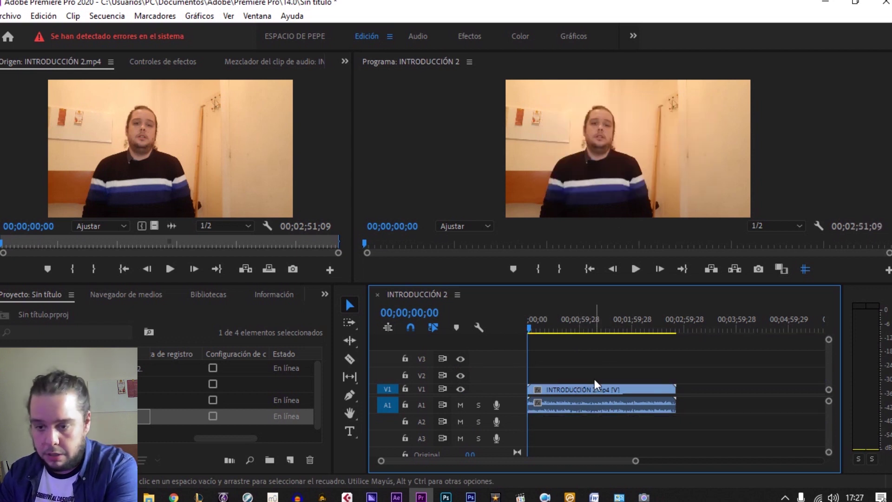
click(462, 388)
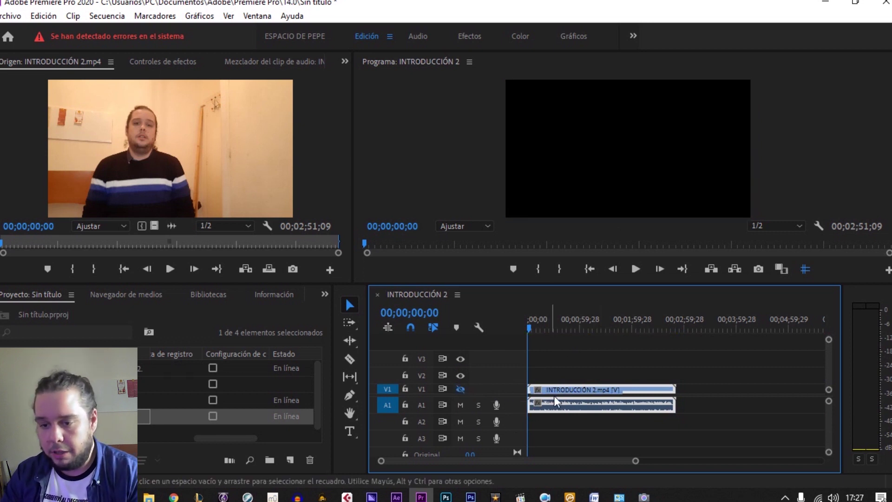
click(461, 389)
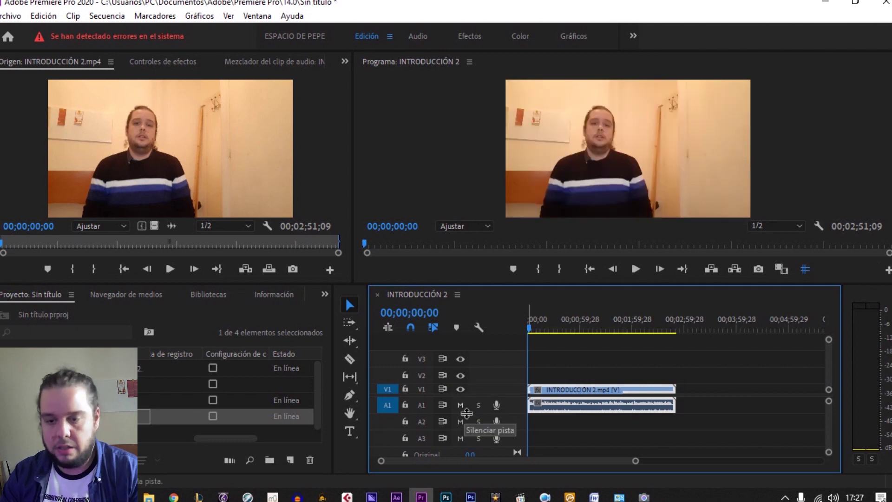
- Add the first project item's audio to A2, then mute A1 and A2 and unmute A2
mouse_move(185, 368)
mouse_down()
mouse_move(542, 431)
mouse_move(532, 422)
mouse_up()
click(461, 404)
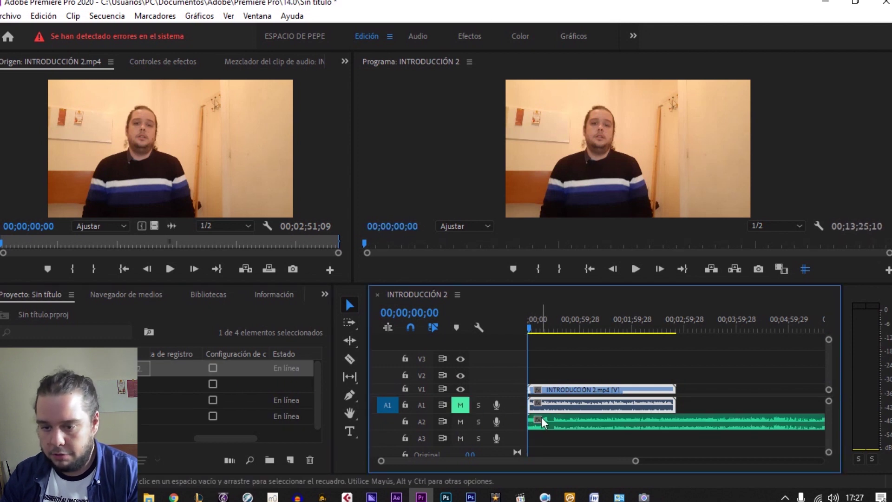
click(460, 421)
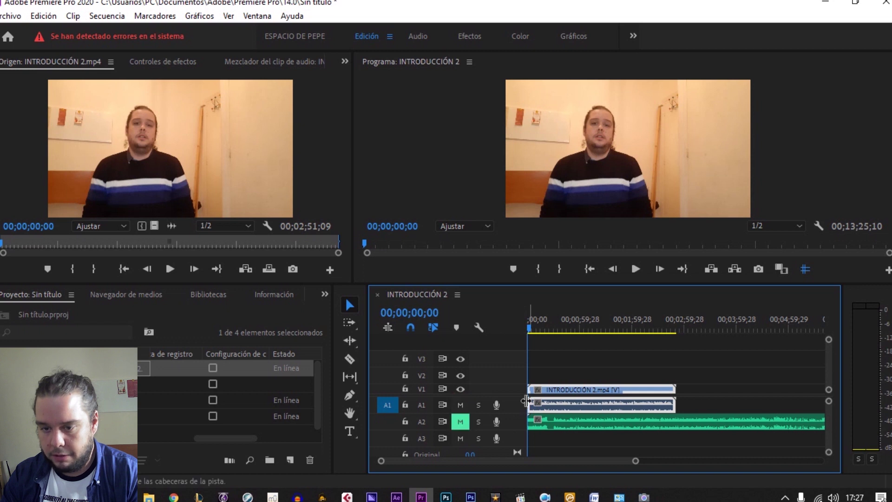
click(466, 415)
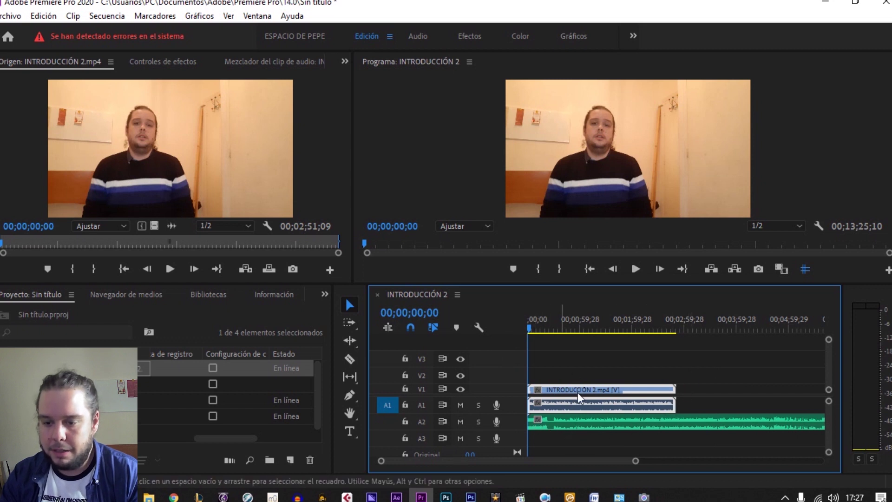
- Solo A1, then A2, during playback, then clear solo and return the playhead to the start
click(479, 406)
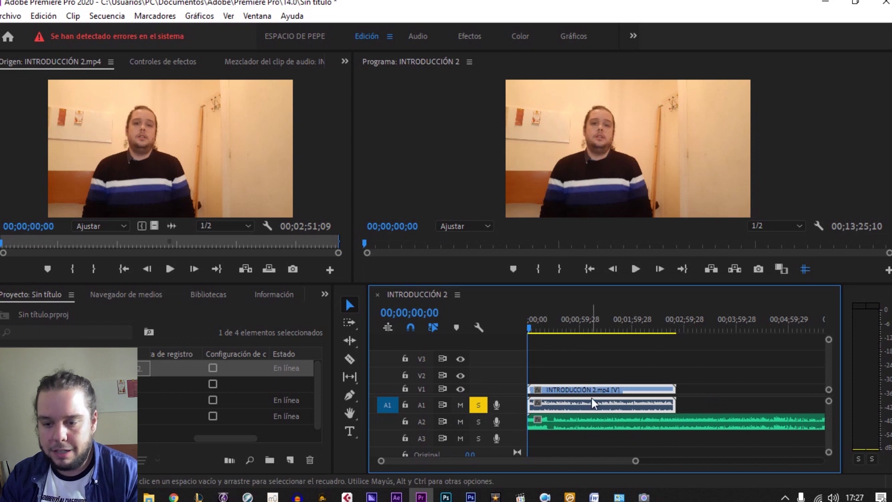
key(space)
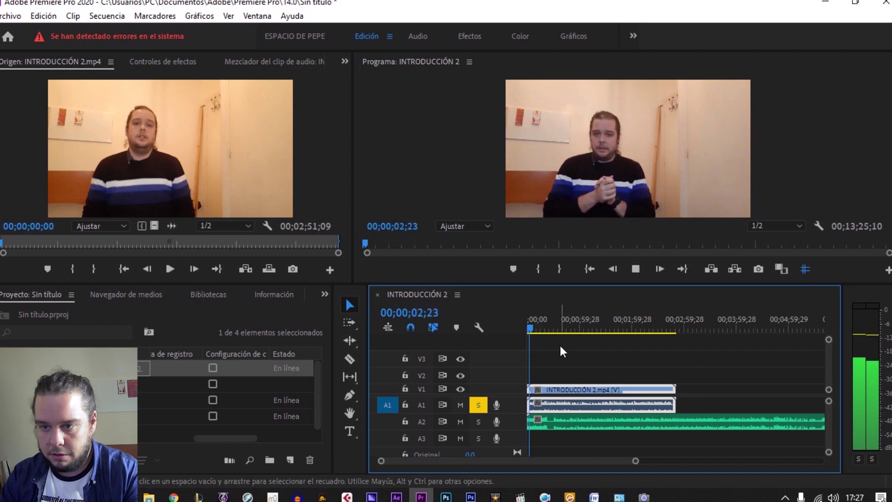
key(space)
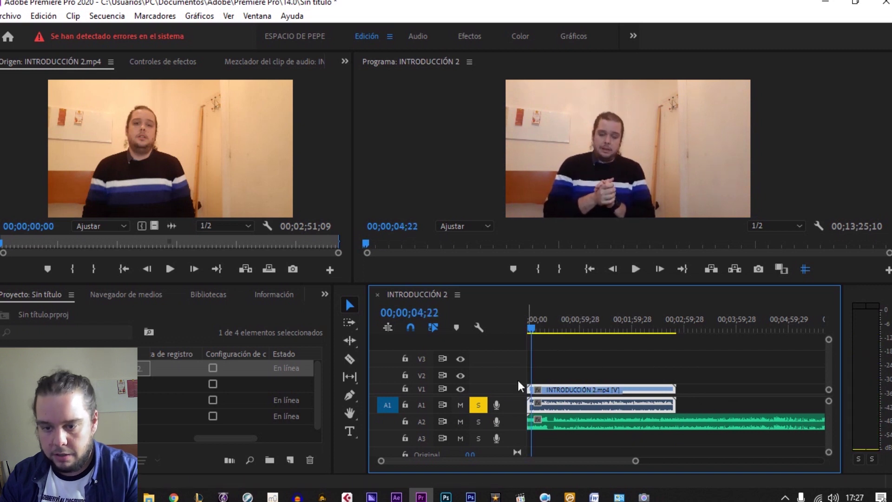
click(479, 404)
key(space)
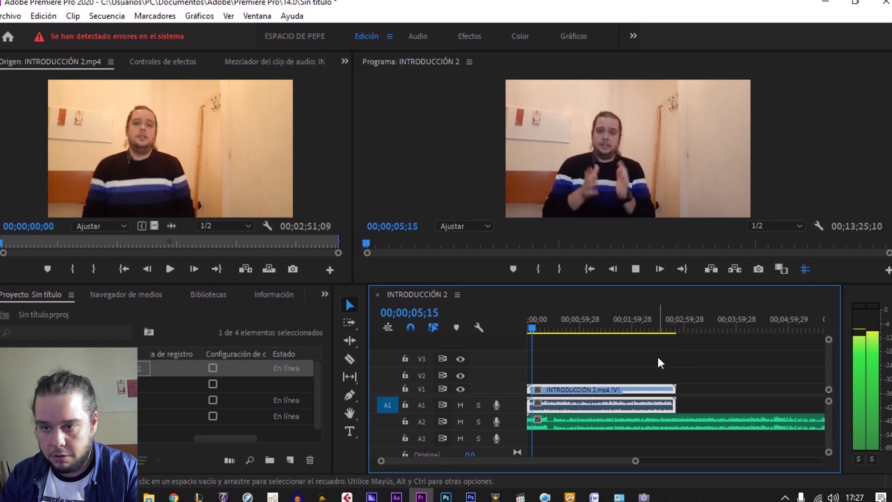
click(478, 406)
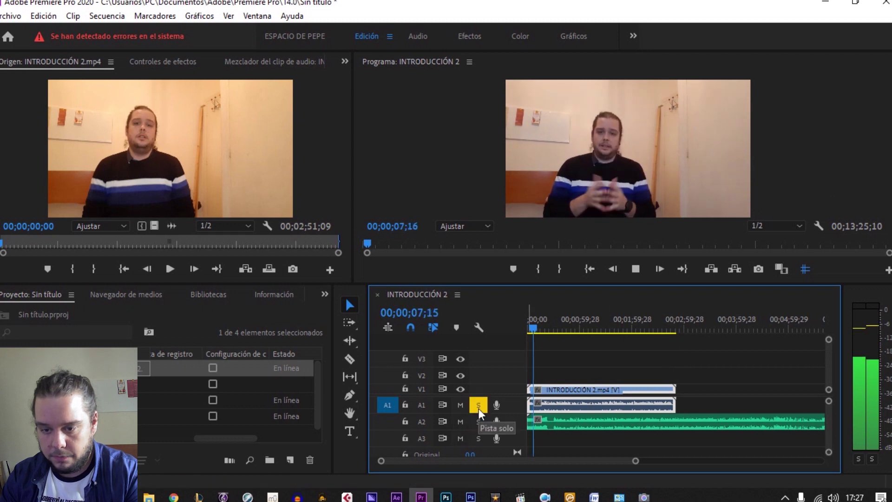
click(479, 407)
click(478, 420)
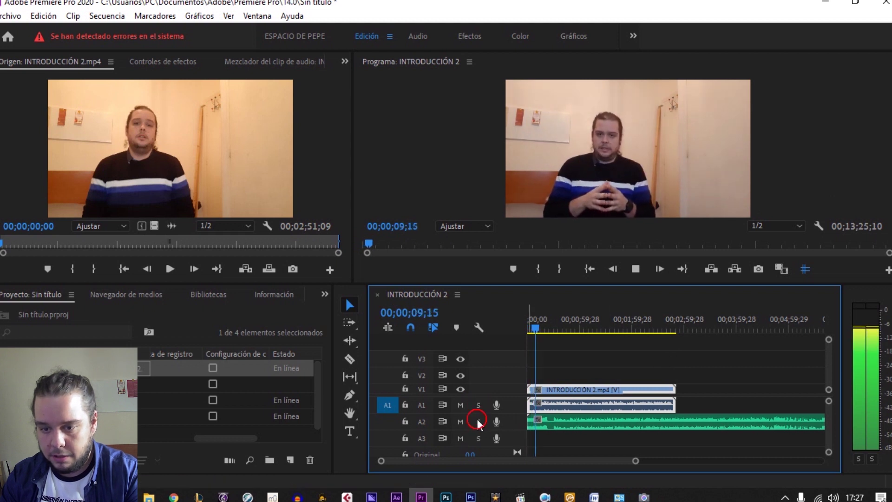
click(477, 419)
key(space)
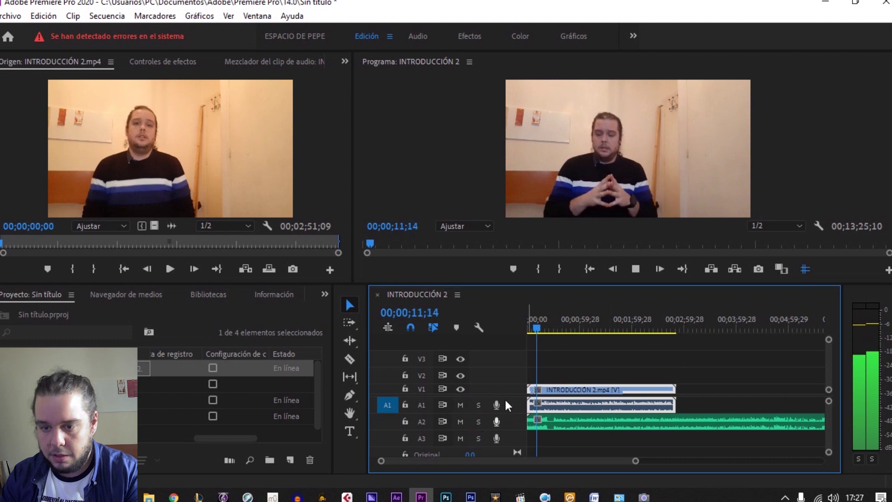
drag(536, 328, 512, 329)
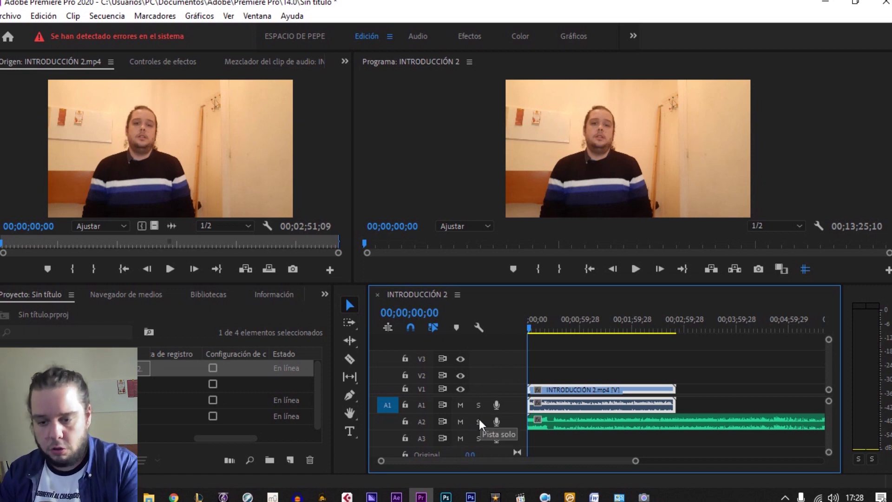
- Delete the extra audio clip from A2 and select the INTRODUCCIÓN 2 clip
click(584, 418)
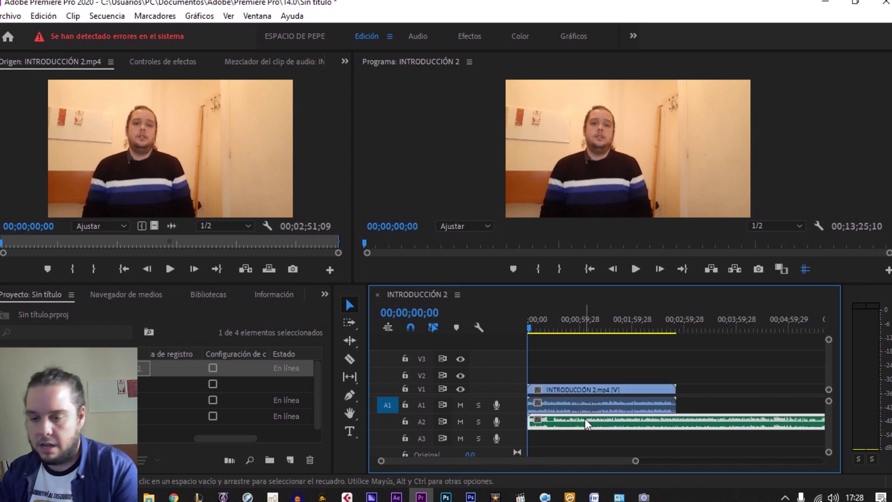
key(Delete)
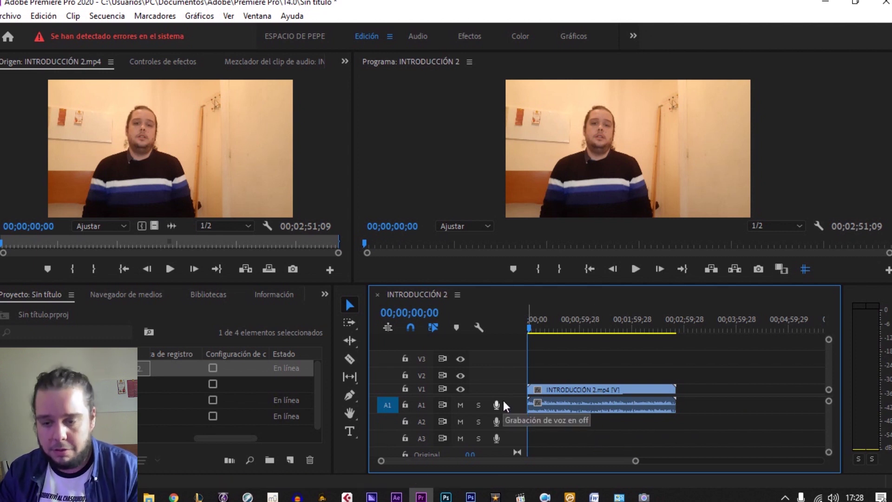
click(547, 406)
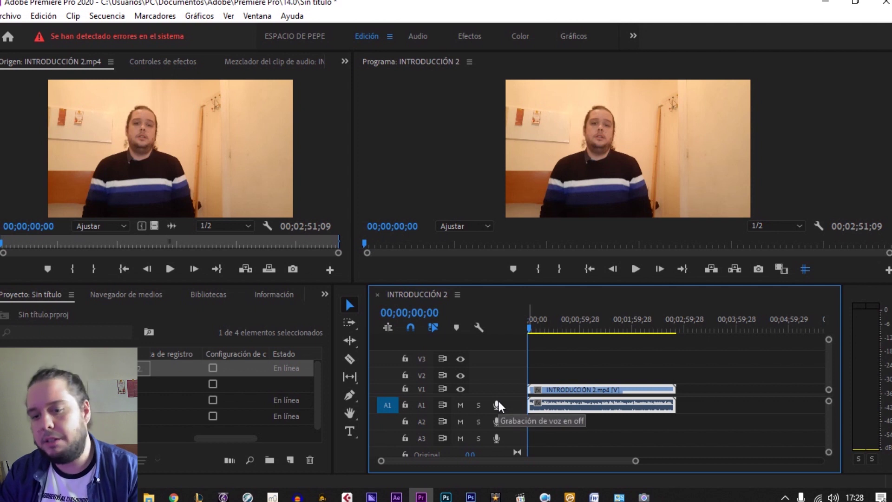
- Record a brief voice-over onto A1, then zoom into the timeline start
click(498, 402)
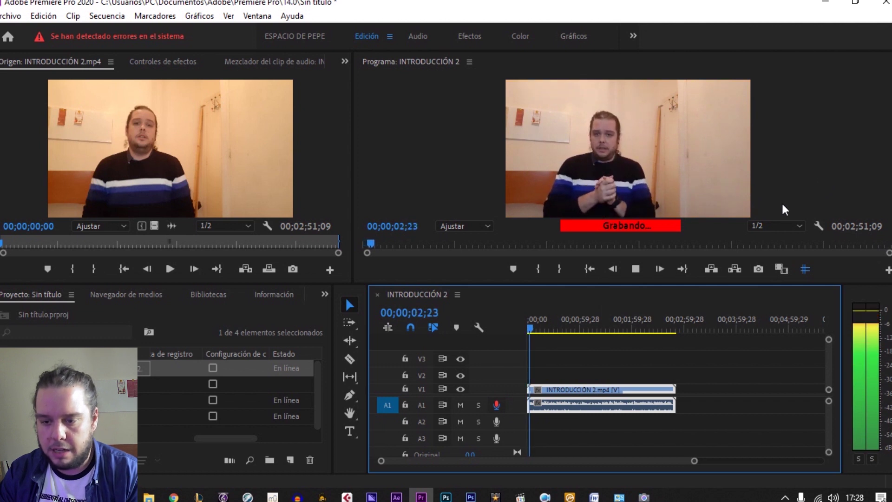
key(space)
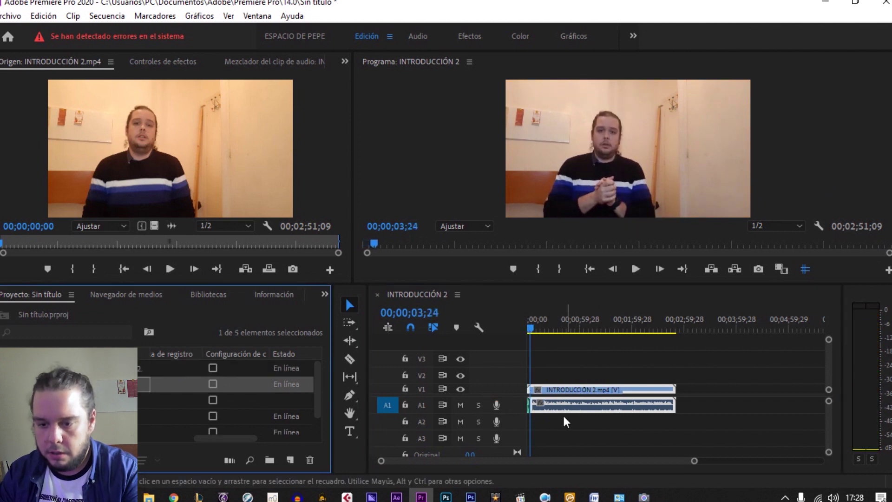
key(=)
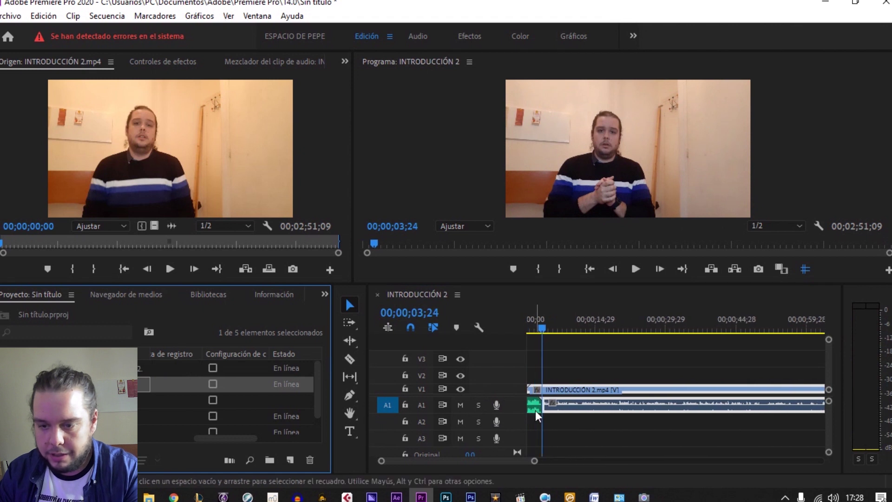
- Move the playhead to 00;00;12;29 and open INTRODUCCIÓN 2 in the Source monitor
click(545, 325)
drag(545, 329, 586, 330)
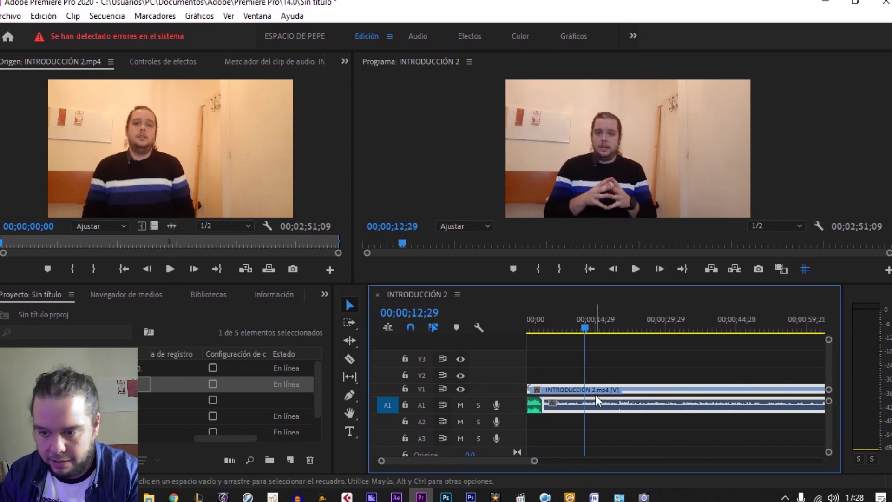
double_click(589, 393)
click(578, 361)
- Play the sequence from 00;00 and align the audio clip with the sequence start
drag(586, 331, 502, 339)
key(space)
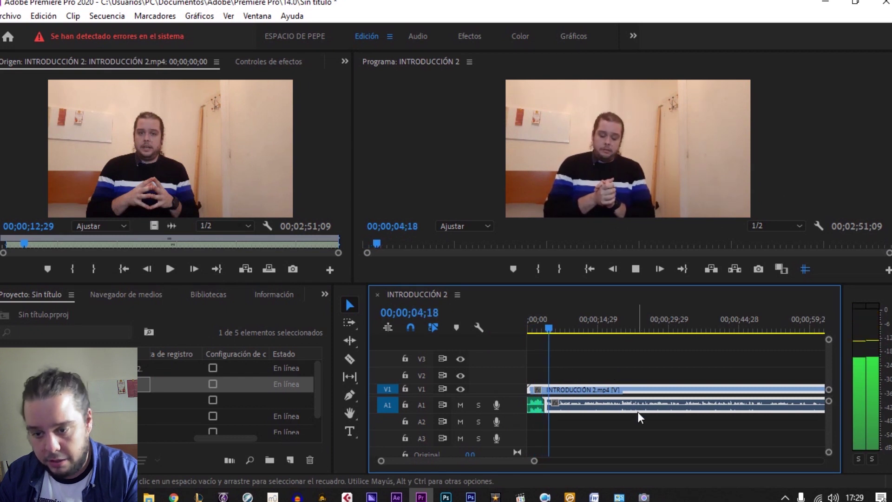
key(space)
drag(637, 412, 637, 412)
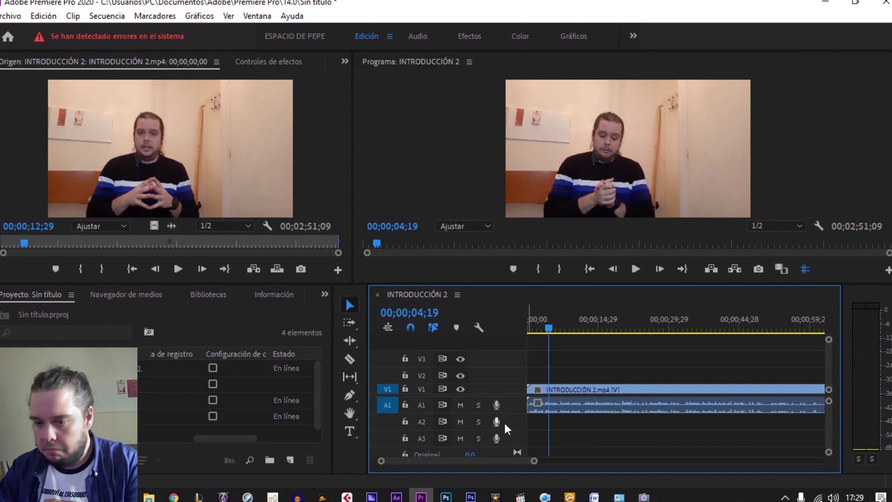
- Scrub the INTRODUCCIÓN 2 clip forward to about 45 seconds and back to the start
click(548, 328)
drag(549, 330, 537, 334)
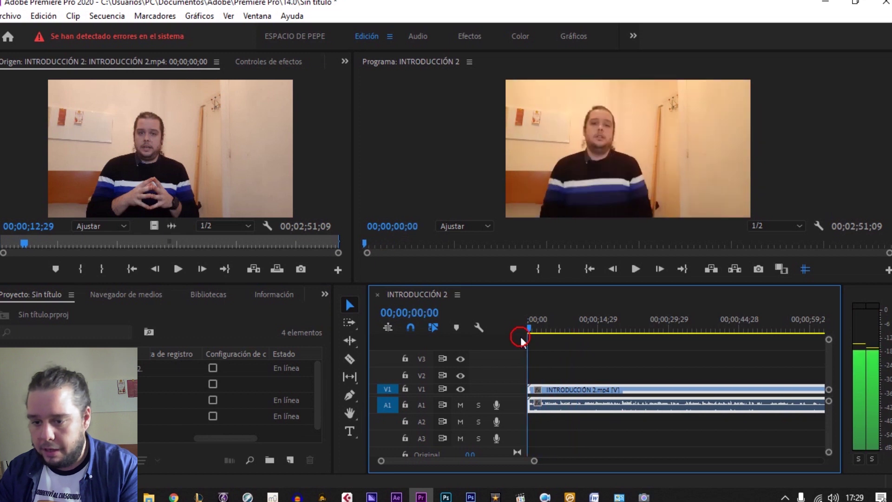
mouse_move(538, 333)
mouse_down()
mouse_move(744, 308)
mouse_move(561, 339)
mouse_up()
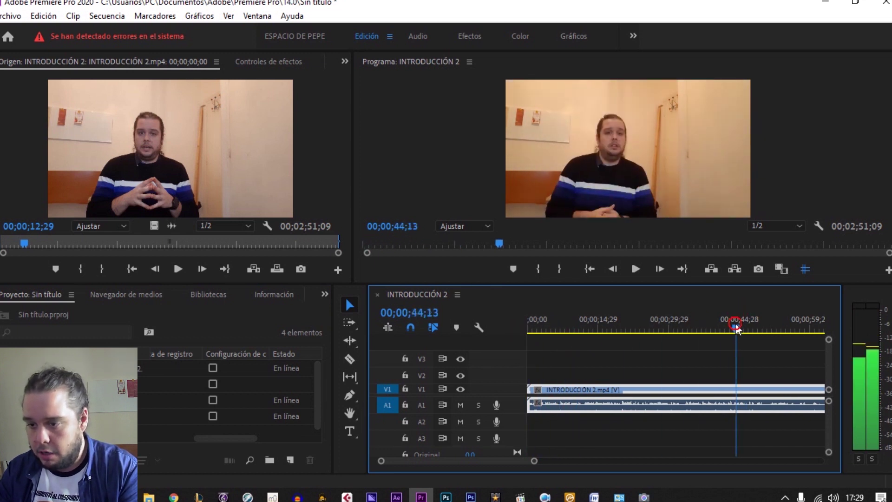
drag(561, 339, 741, 325)
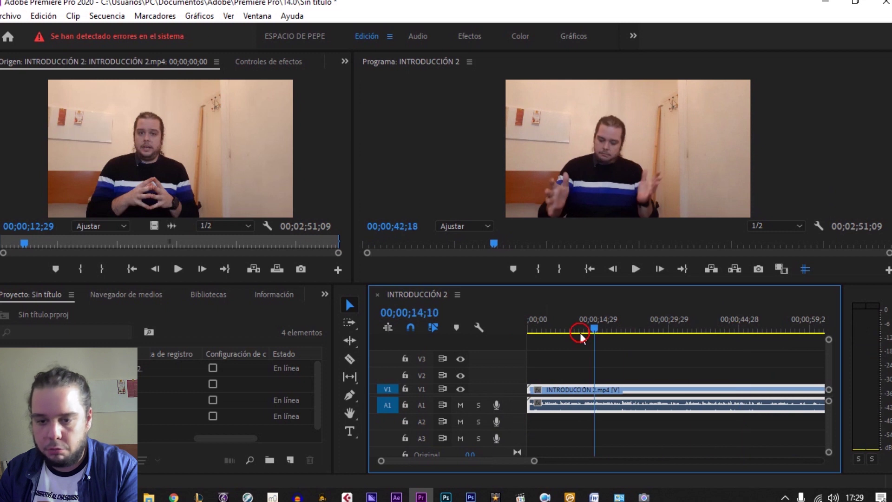
drag(743, 331, 520, 333)
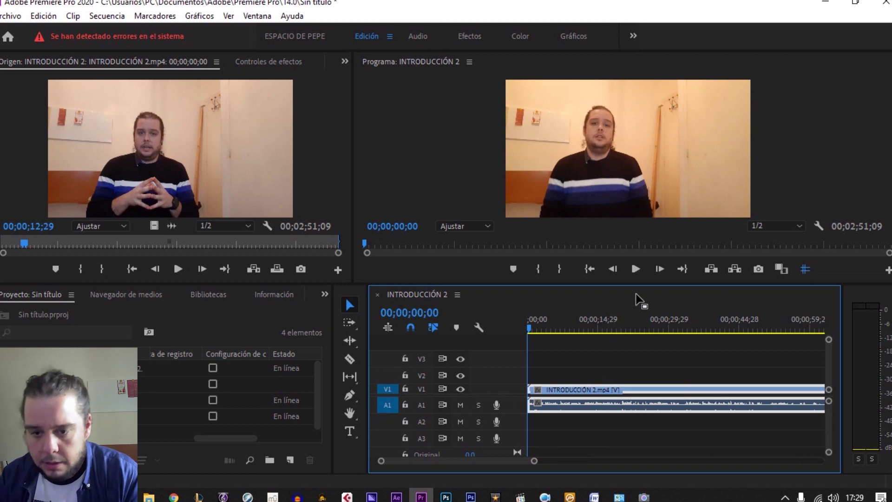
- Zoom the timeline out to show empty space after the clip
alt+scroll(636, 336, down, 2)
alt+scroll(631, 343, down, 2)
alt+scroll(631, 344, down, 2)
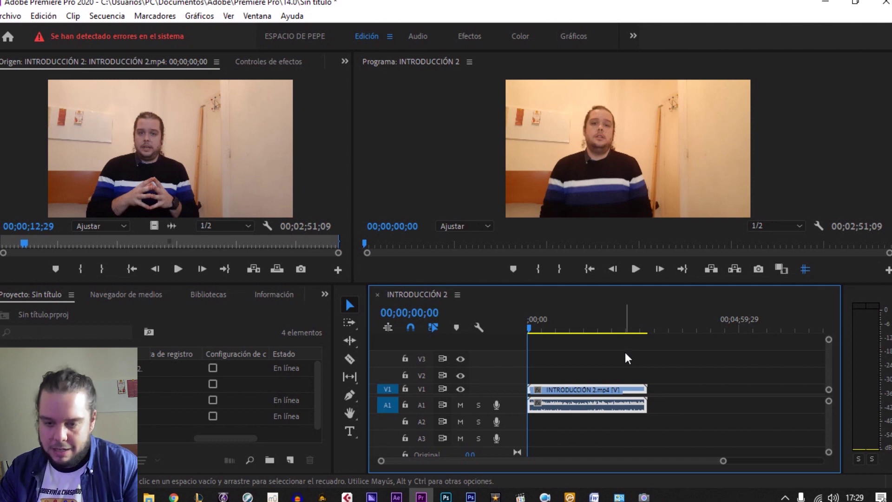
- Drag PARTITURA from the Project panel onto V1, leaving a small gap after INTRODUCCIÓN 2
click(135, 432)
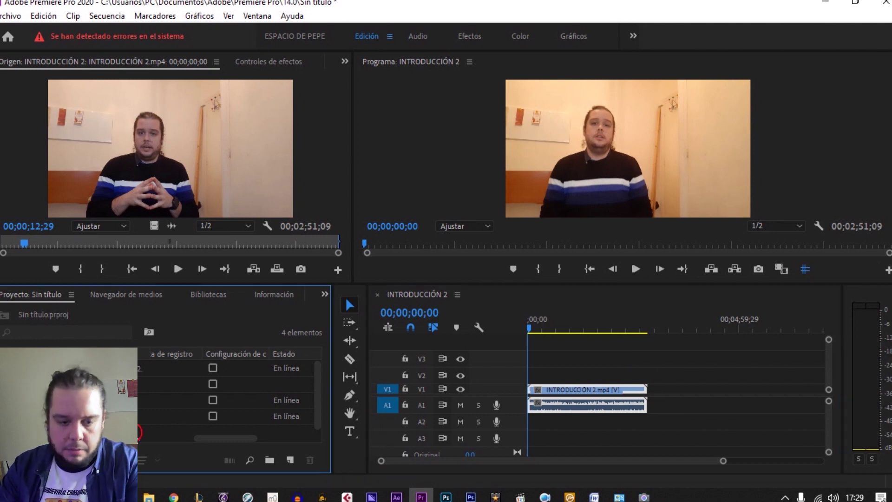
click(163, 420)
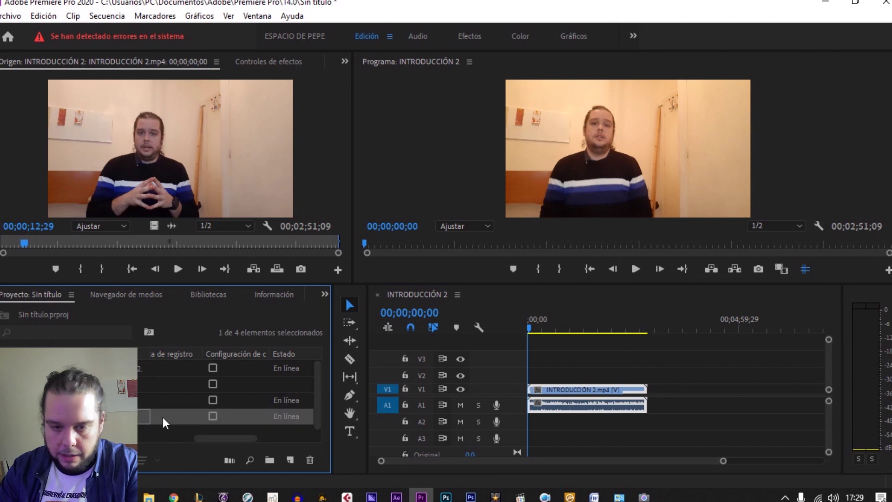
mouse_move(164, 422)
mouse_down()
mouse_move(706, 405)
mouse_move(717, 394)
mouse_move(679, 392)
mouse_up()
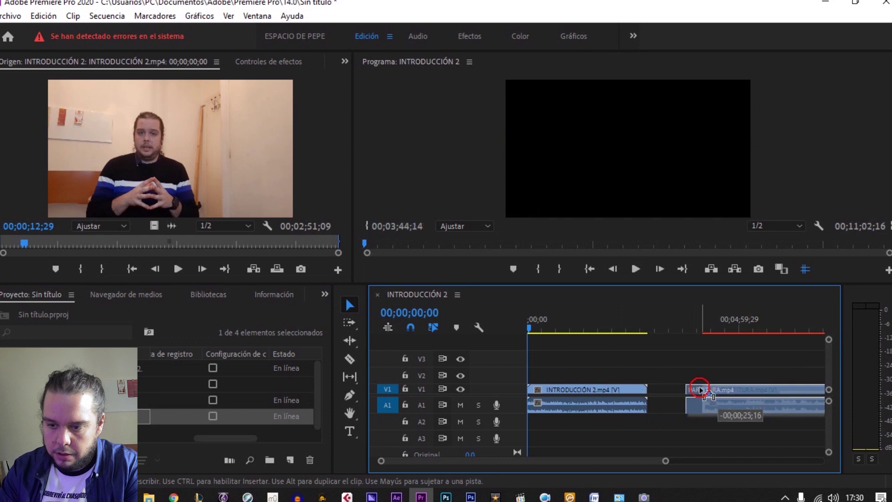
mouse_move(679, 393)
mouse_down()
mouse_move(668, 394)
mouse_move(690, 391)
mouse_move(635, 388)
mouse_move(677, 390)
mouse_move(669, 392)
mouse_up()
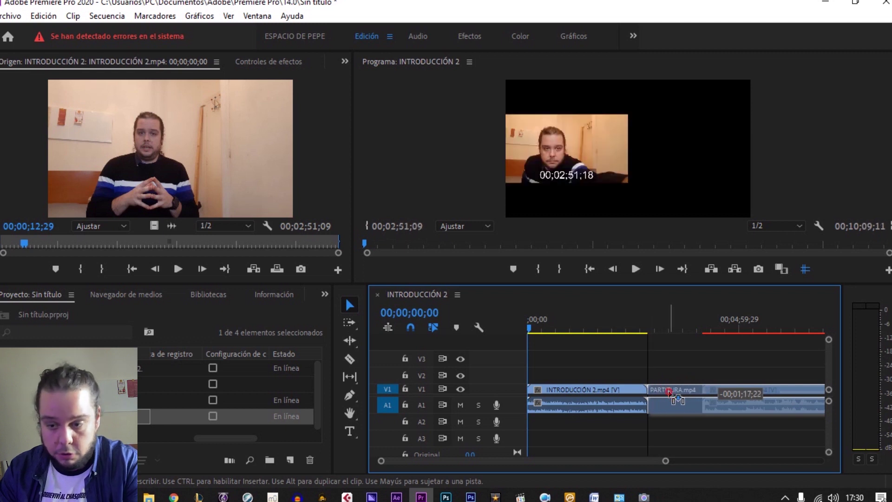
drag(669, 392, 675, 392)
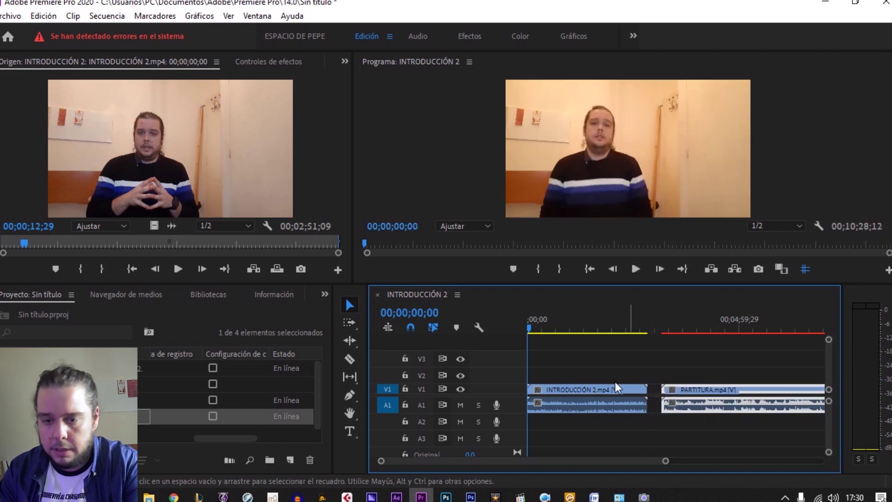
- Slide PARTITURA with snapping off, then re-enable snapping (S) and snap it to INTRODUCCIÓN 2's end
click(407, 330)
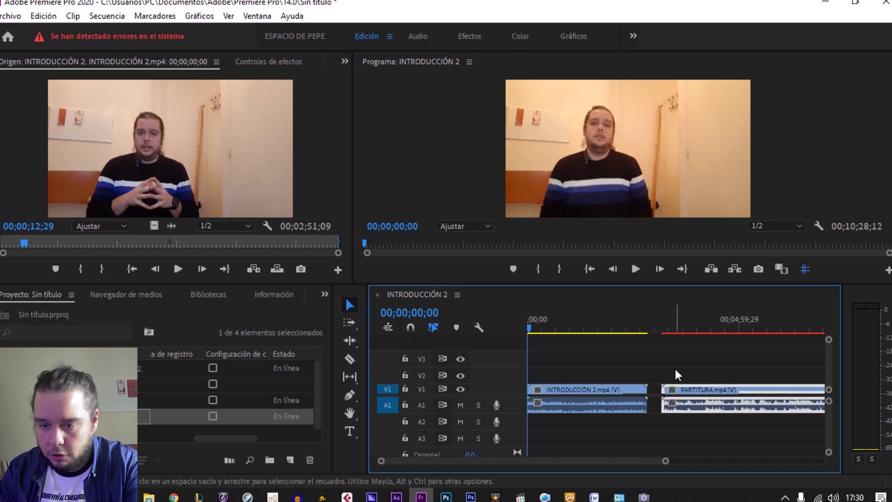
drag(699, 391, 688, 389)
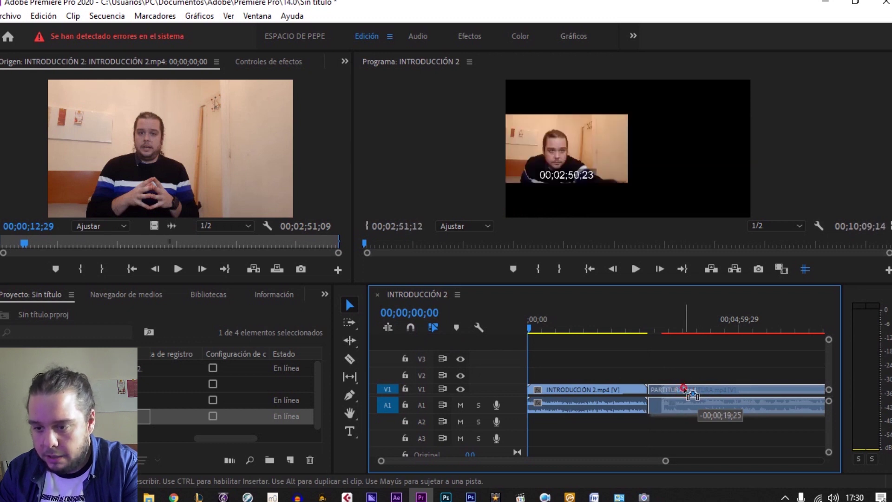
drag(688, 388, 684, 386)
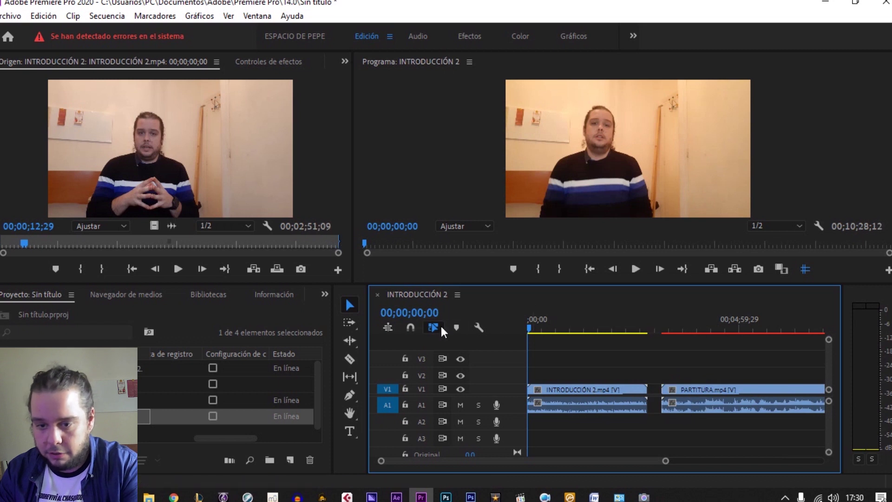
key(s)
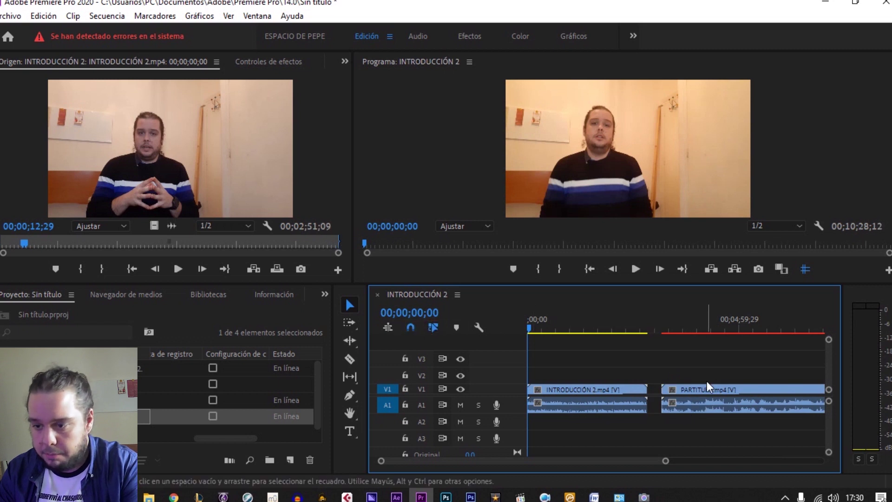
drag(705, 387, 695, 386)
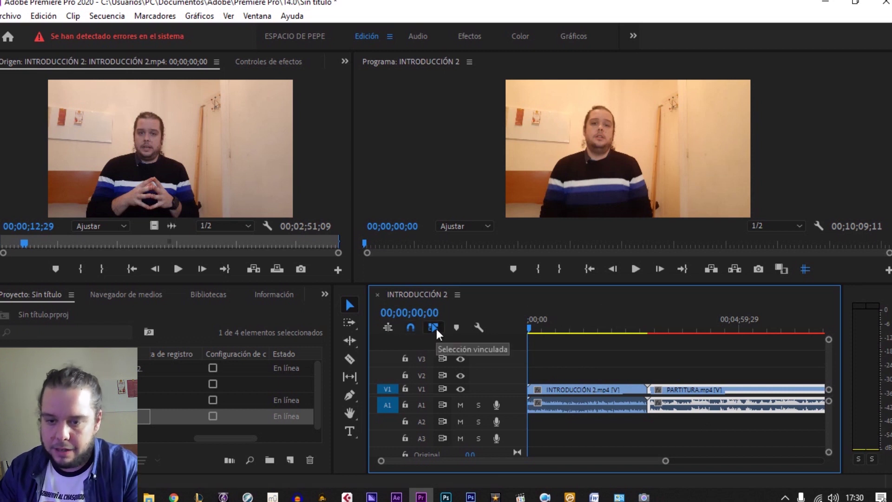
- Zoom the timeline out and move PARTITURA's video up to V2
click(665, 373)
key(minus)
click(648, 388)
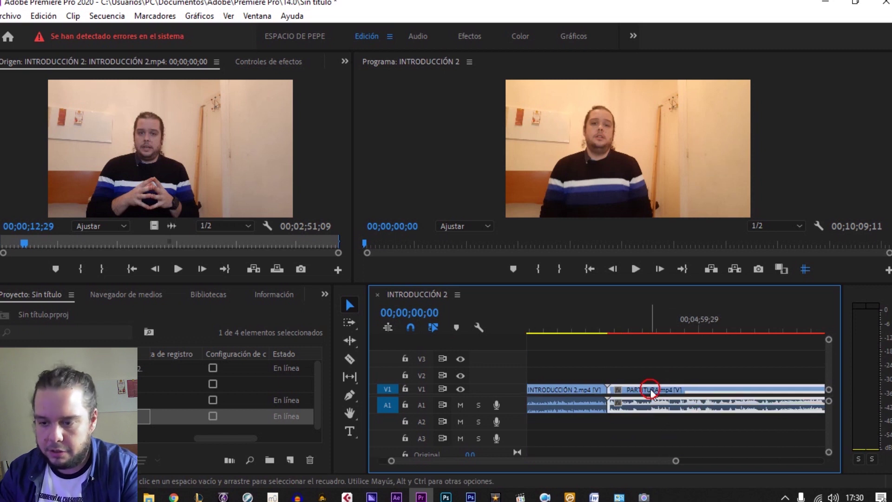
key(minus)
key(minus)
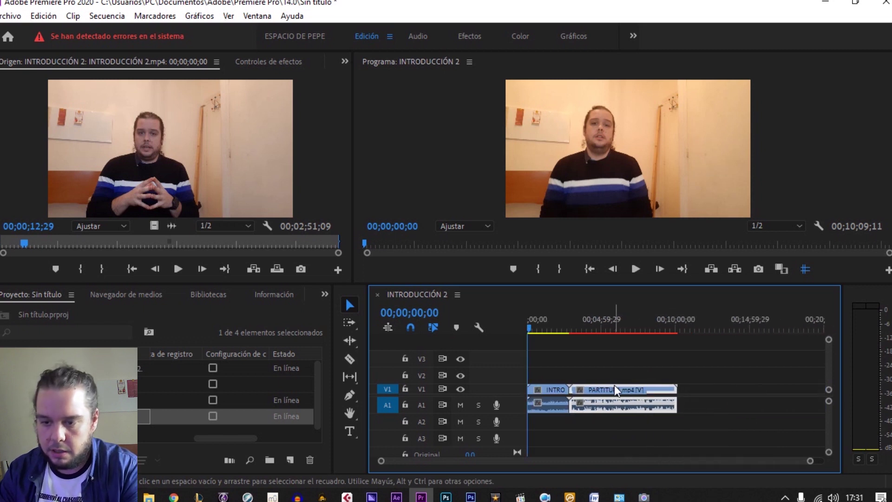
drag(614, 386, 693, 379)
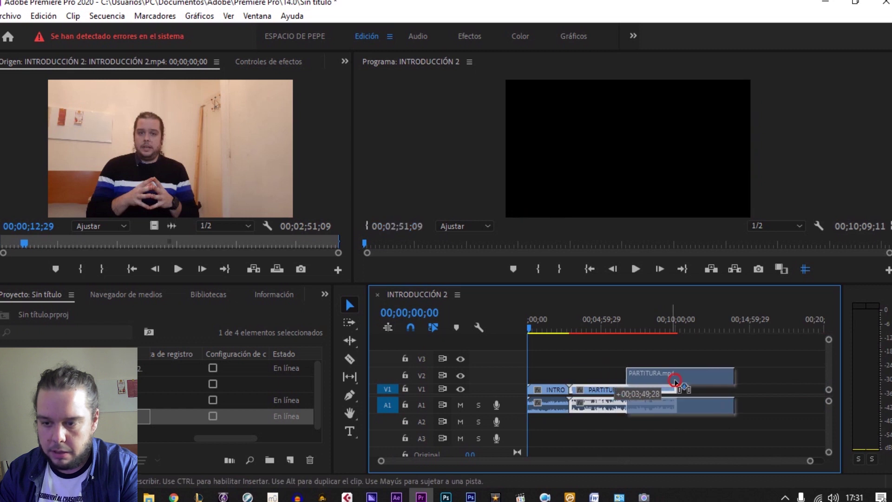
mouse_move(693, 379)
mouse_down()
mouse_move(636, 357)
mouse_move(632, 375)
mouse_up()
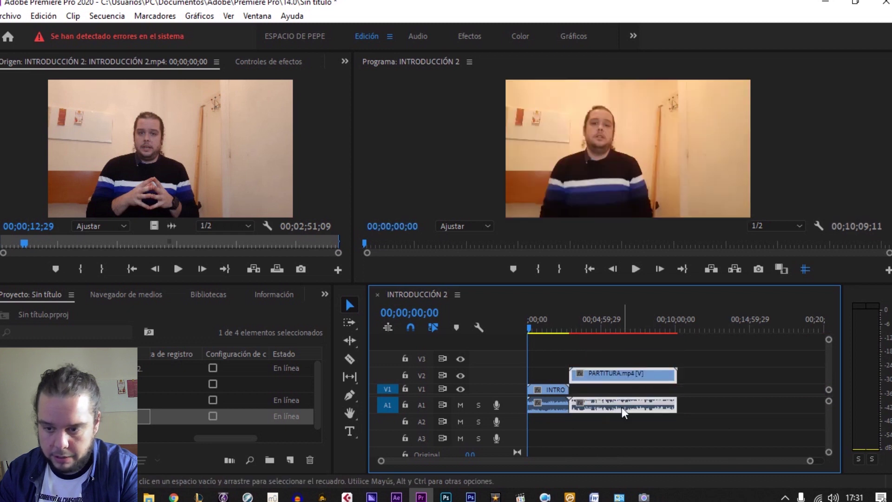
- Shuffle PARTITURA across A3, V3 and A2, then return it to V1 and A1
drag(600, 403, 604, 448)
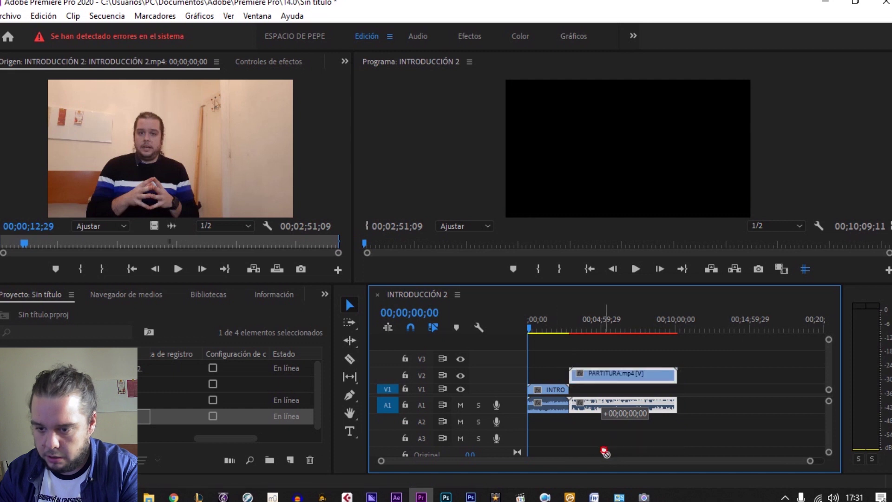
drag(602, 446, 604, 445)
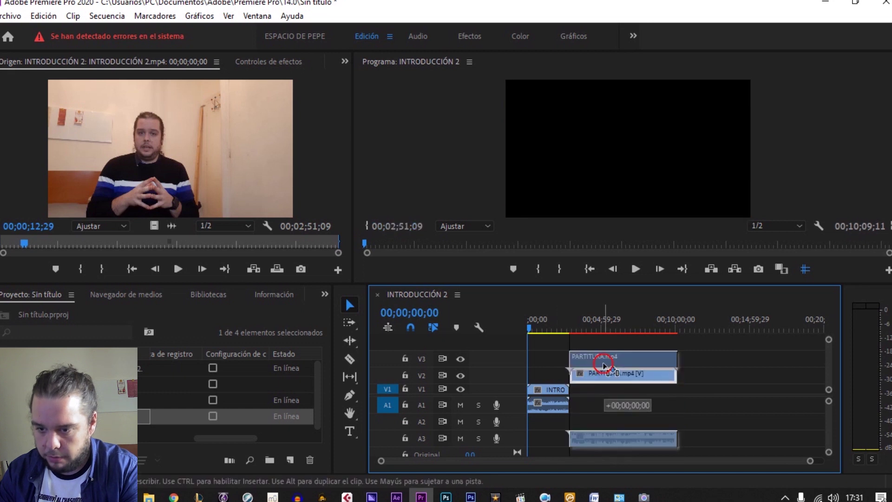
drag(604, 374, 604, 358)
drag(610, 436, 610, 421)
mouse_move(593, 364)
mouse_down()
mouse_move(716, 374)
mouse_move(618, 398)
mouse_move(678, 411)
mouse_move(601, 396)
mouse_up()
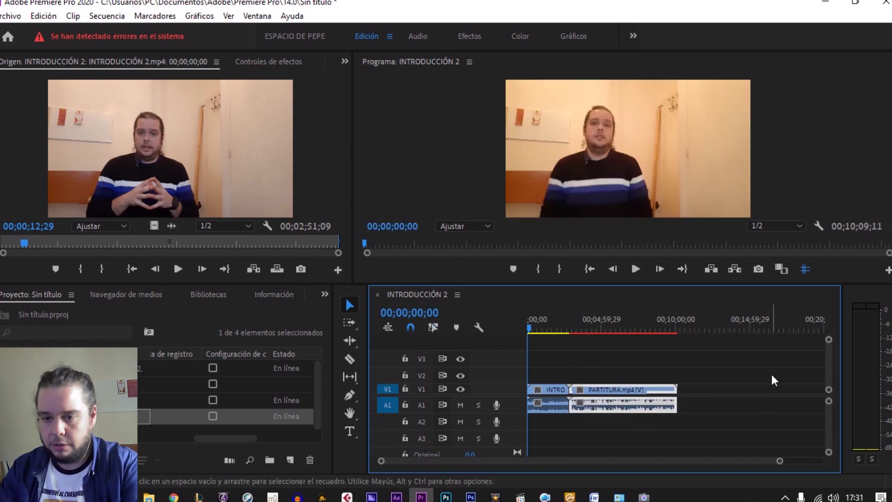
click(648, 379)
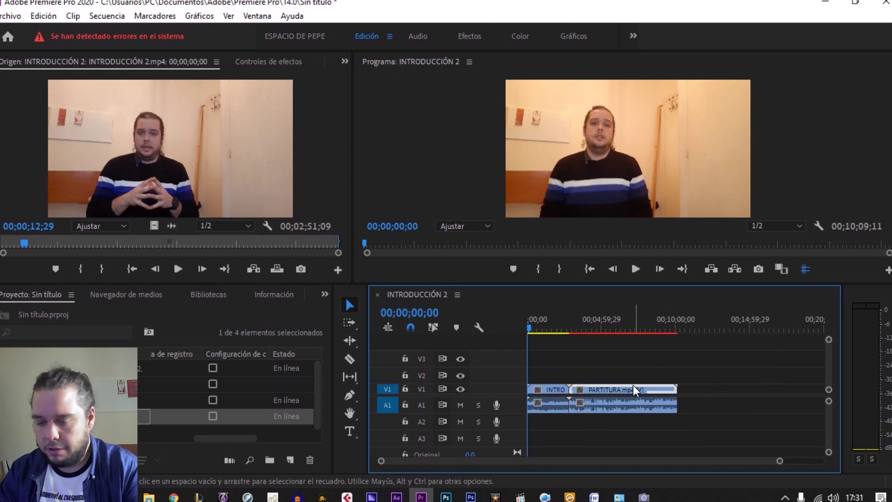
click(648, 399)
click(630, 390)
mouse_move(629, 390)
mouse_down()
mouse_move(735, 389)
mouse_move(600, 389)
mouse_move(730, 399)
mouse_up()
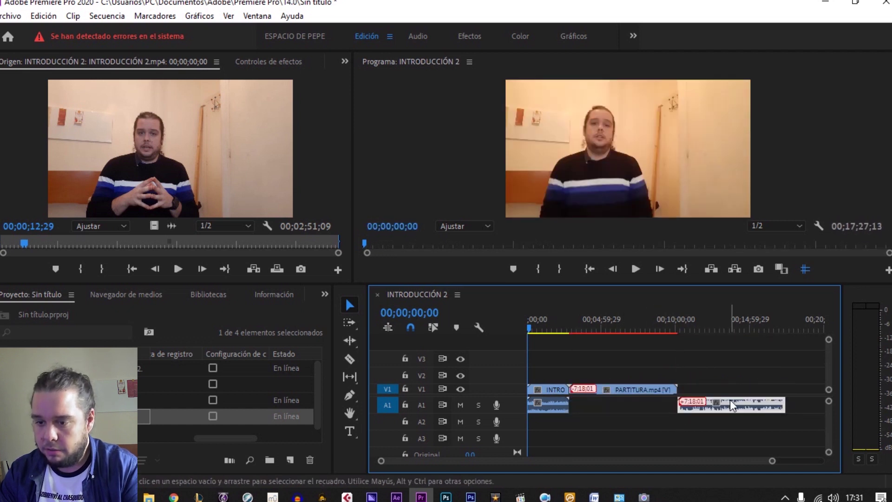
mouse_move(653, 390)
mouse_down()
mouse_move(734, 386)
mouse_move(656, 402)
mouse_up()
key(ctrl+z)
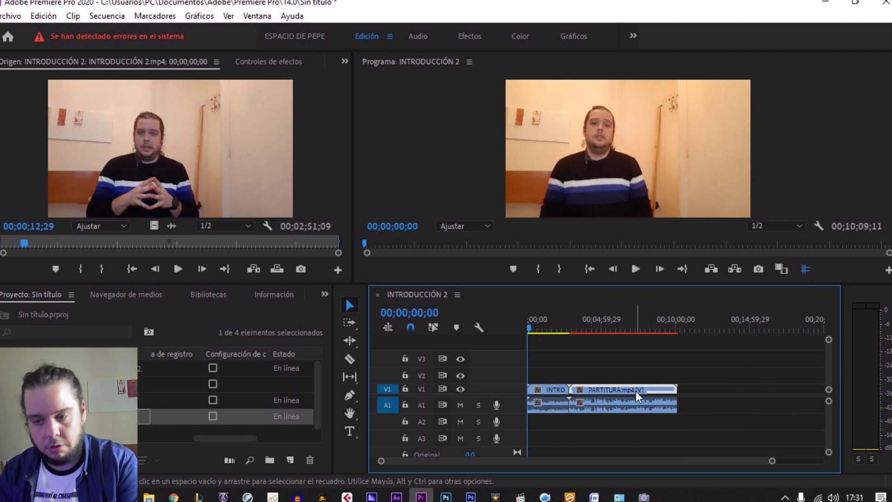
mouse_move(636, 391)
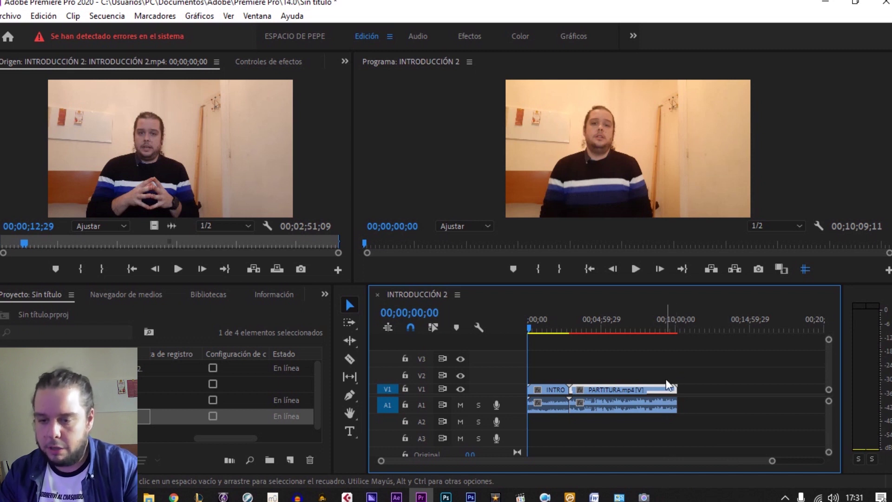
- Re-enable Linked Selection and deselect the clips on V1
click(433, 327)
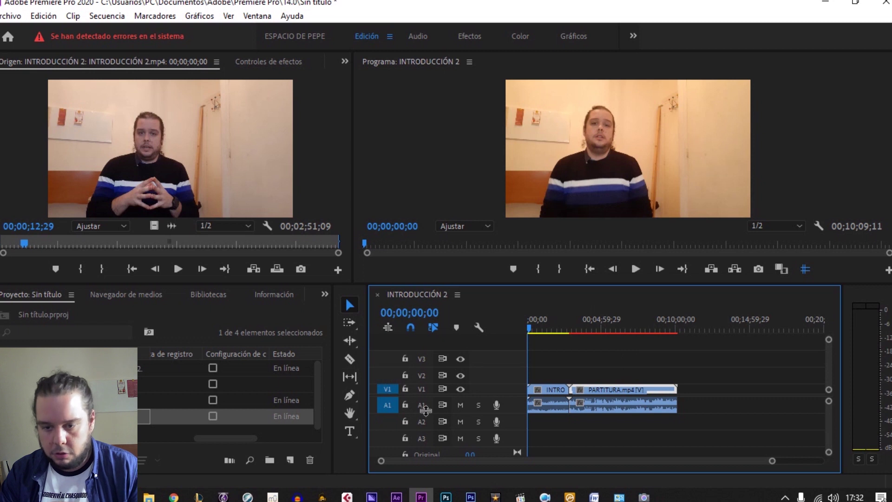
click(706, 369)
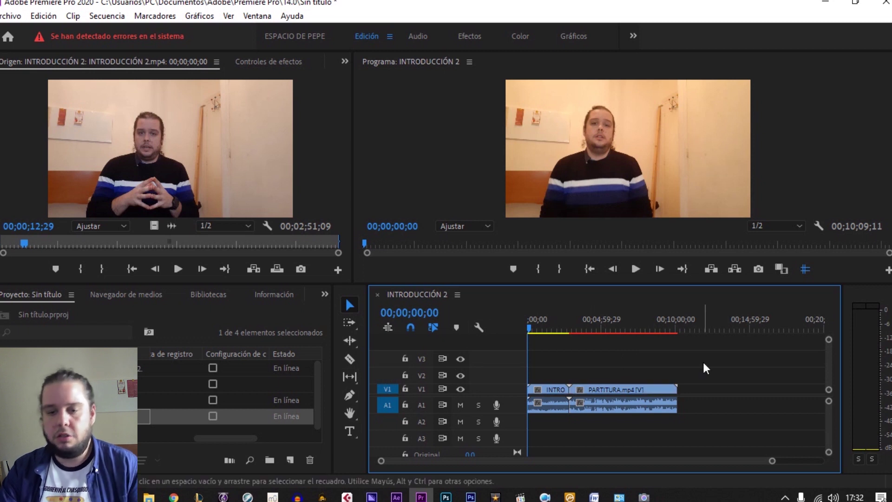